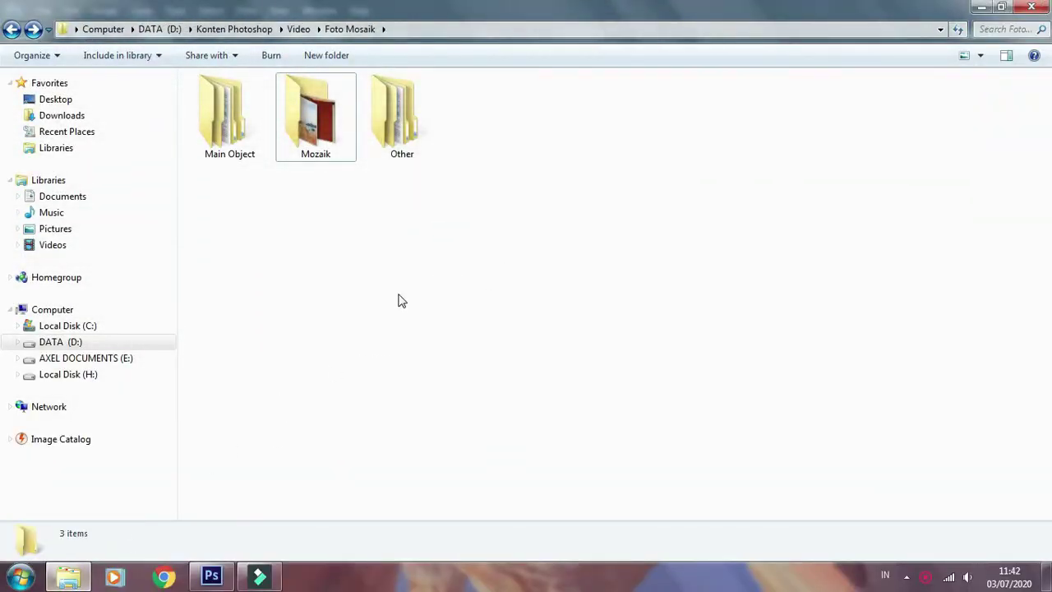
Browse the 100 Mozaik photos in Explorer, then return to Photoshop showing Woman.jpg
{"action": "double_click", "coordinate": [324, 136]}
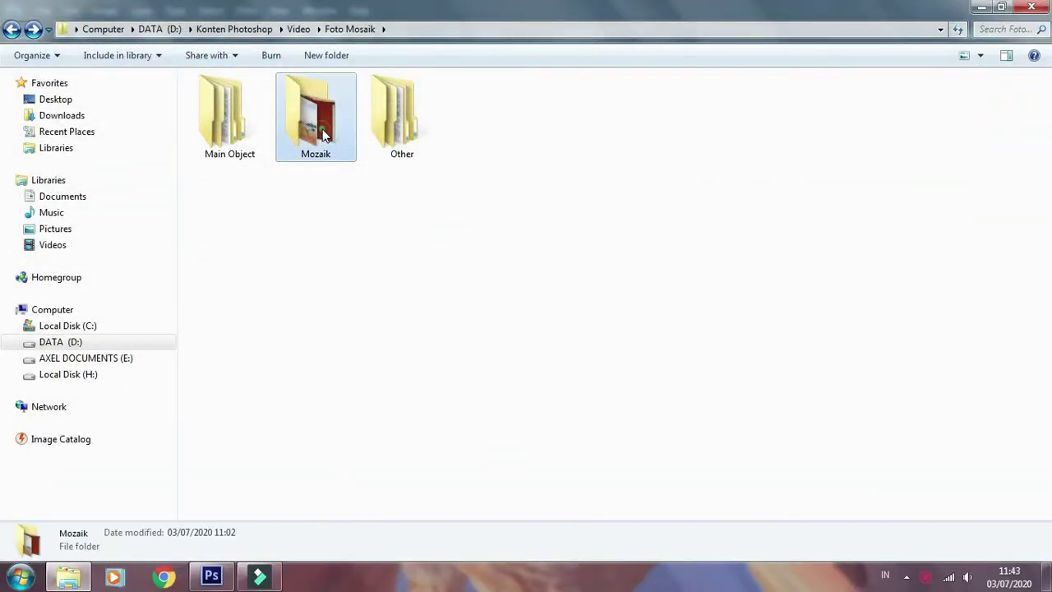
{"action": "mouse_move", "coordinate": [1037, 121]}
{"action": "left_mouse_down"}
{"action": "mouse_move", "coordinate": [1037, 201]}
{"action": "mouse_move", "coordinate": [1038, 123]}
{"action": "left_mouse_up"}
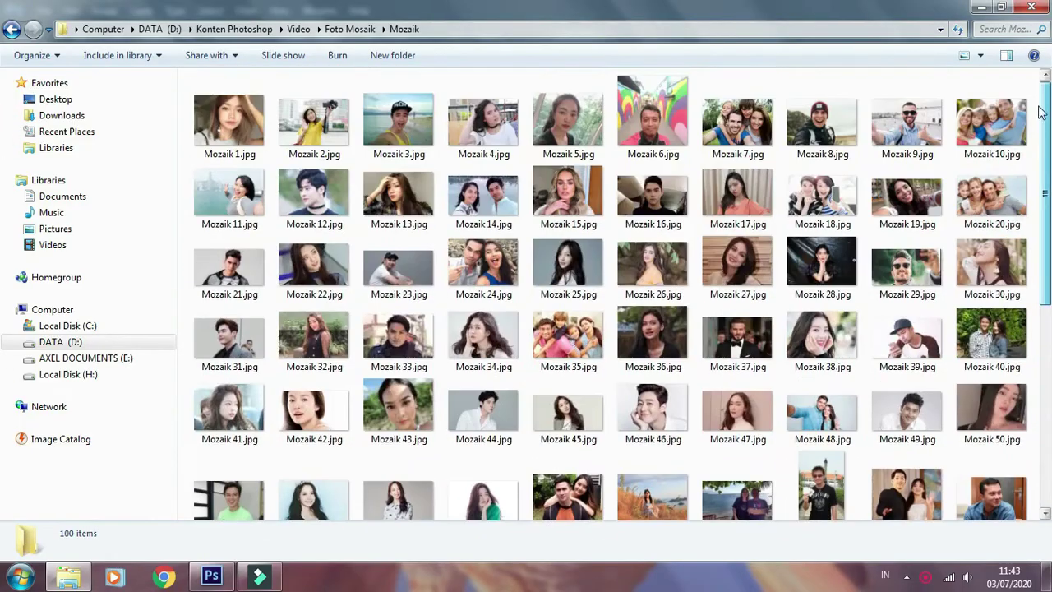
{"action": "left_click", "coordinate": [12, 31]}
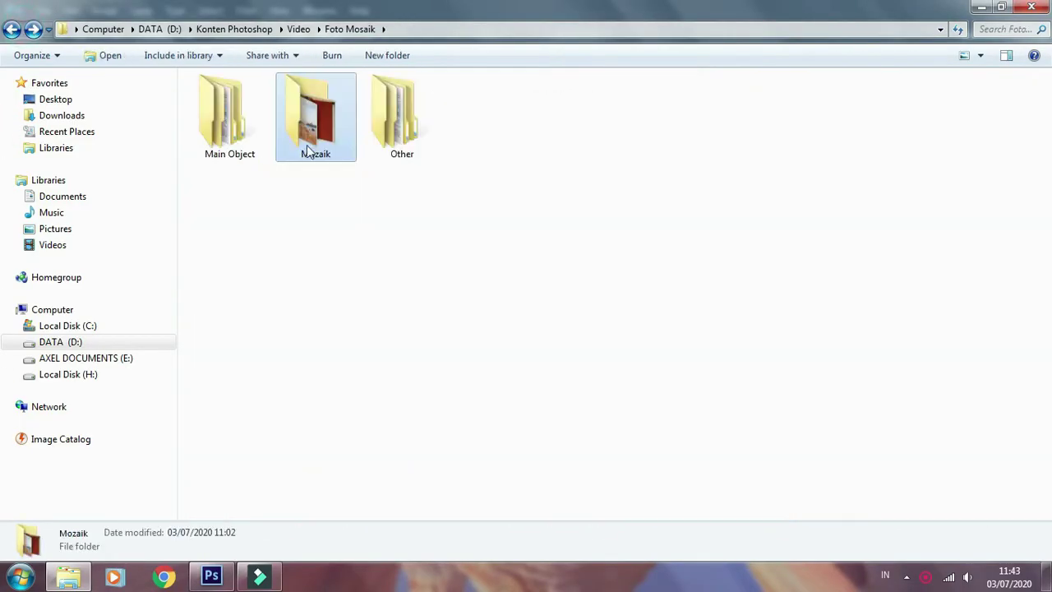
{"action": "left_click", "coordinate": [212, 578]}
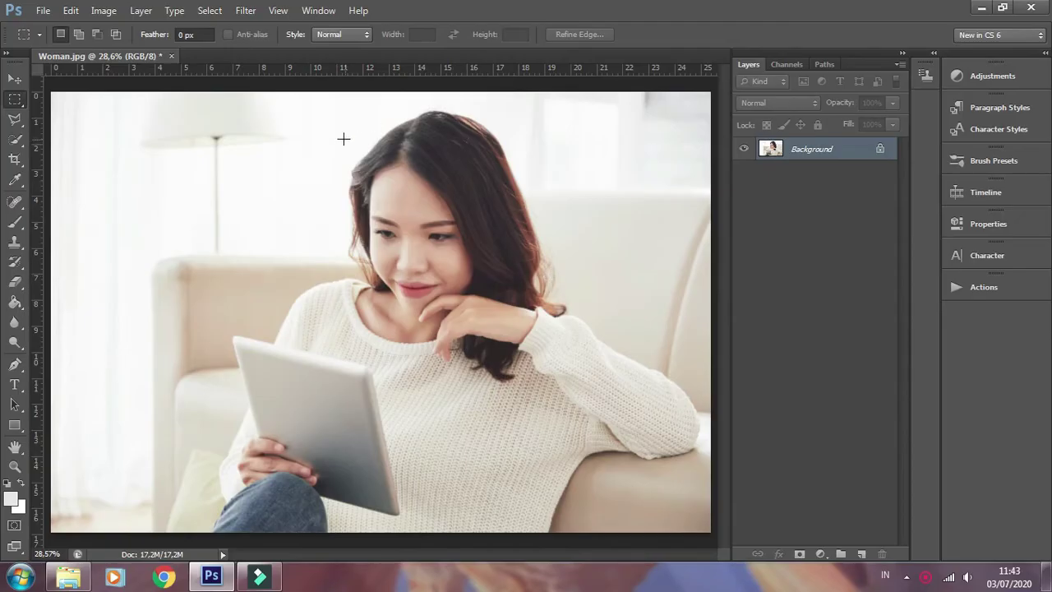
Launch File > Automate > Contact Sheet II
{"action": "left_click", "coordinate": [44, 10]}
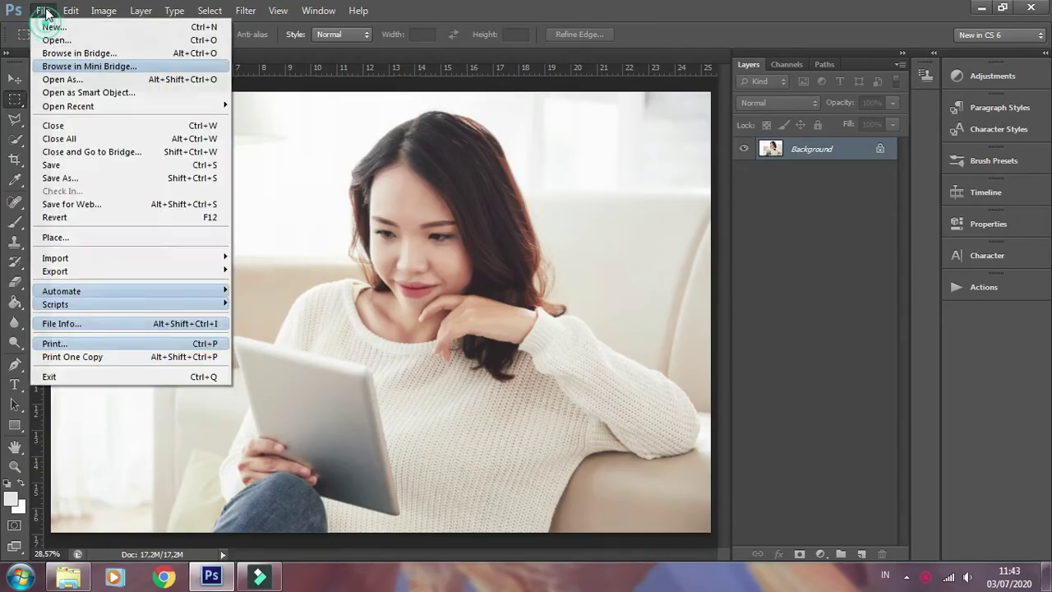
{"action": "mouse_move", "coordinate": [62, 291]}
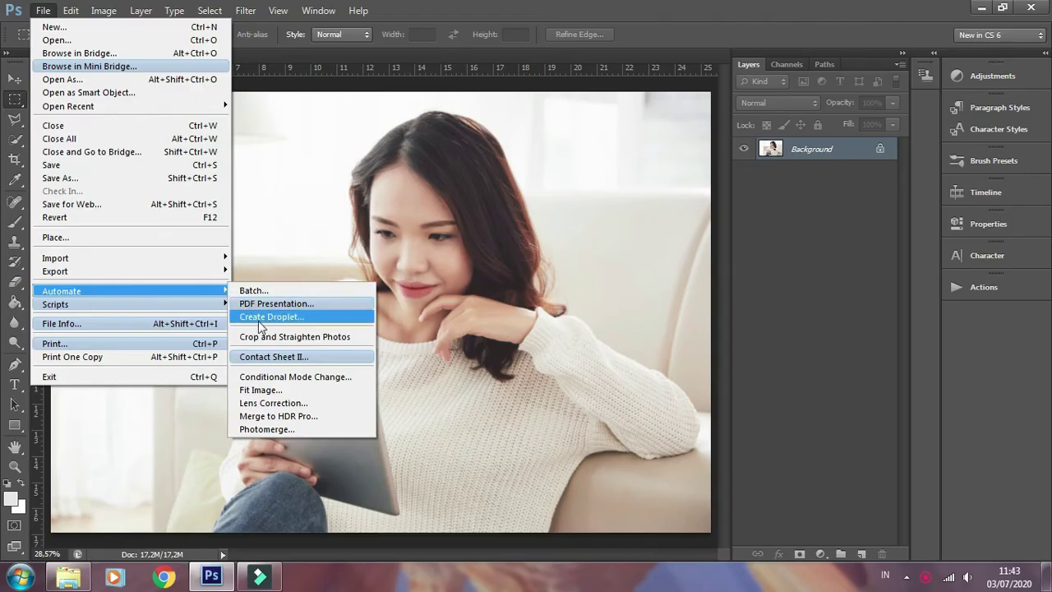
{"action": "left_click", "coordinate": [272, 358]}
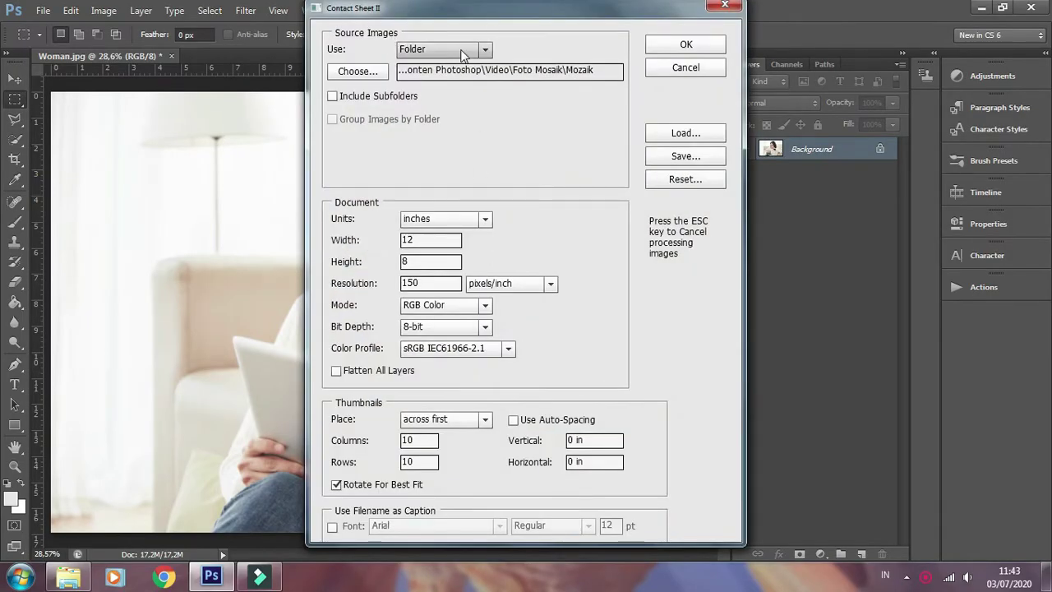
Choose the Mozaik folder under Foto Mosaik as the contact sheet's source (12×8 in, 150 ppi, 10×10)
{"action": "left_click", "coordinate": [377, 72]}
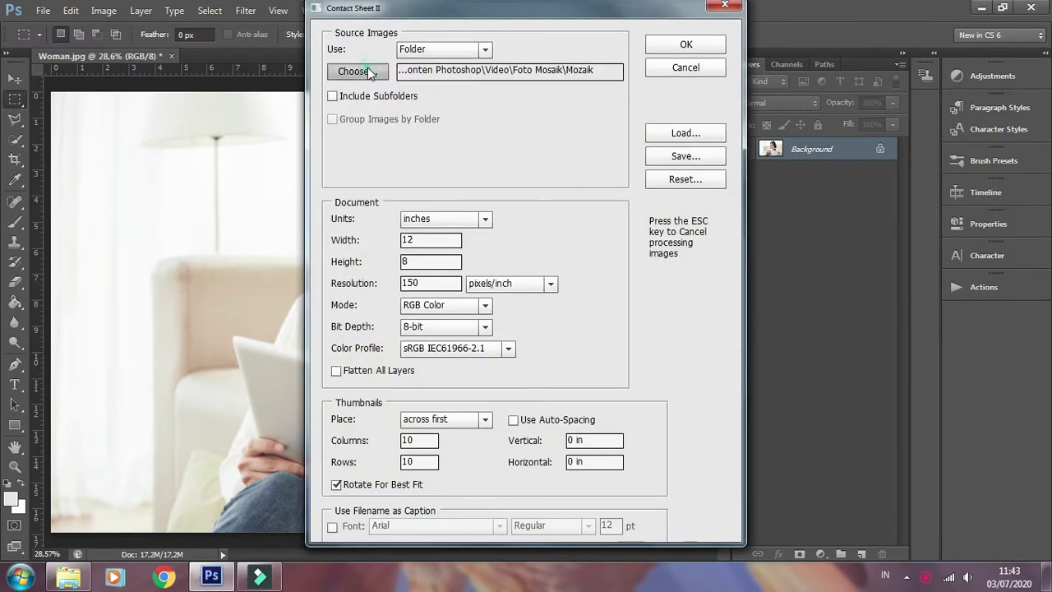
{"action": "left_click_drag", "start_coordinate": [629, 244], "coordinate": [633, 269]}
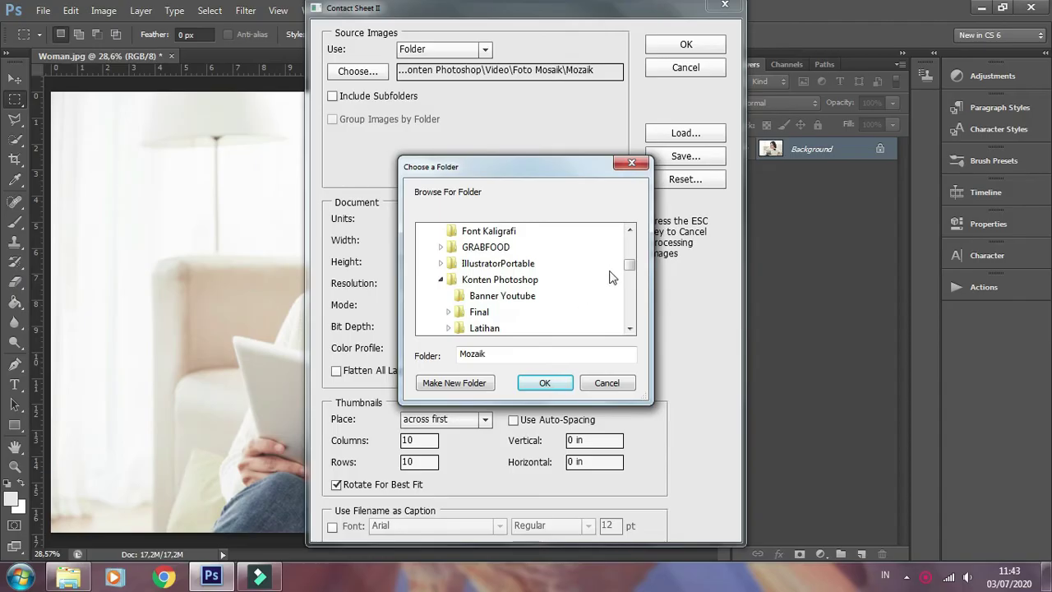
{"action": "left_click_drag", "start_coordinate": [630, 265], "coordinate": [638, 286]}
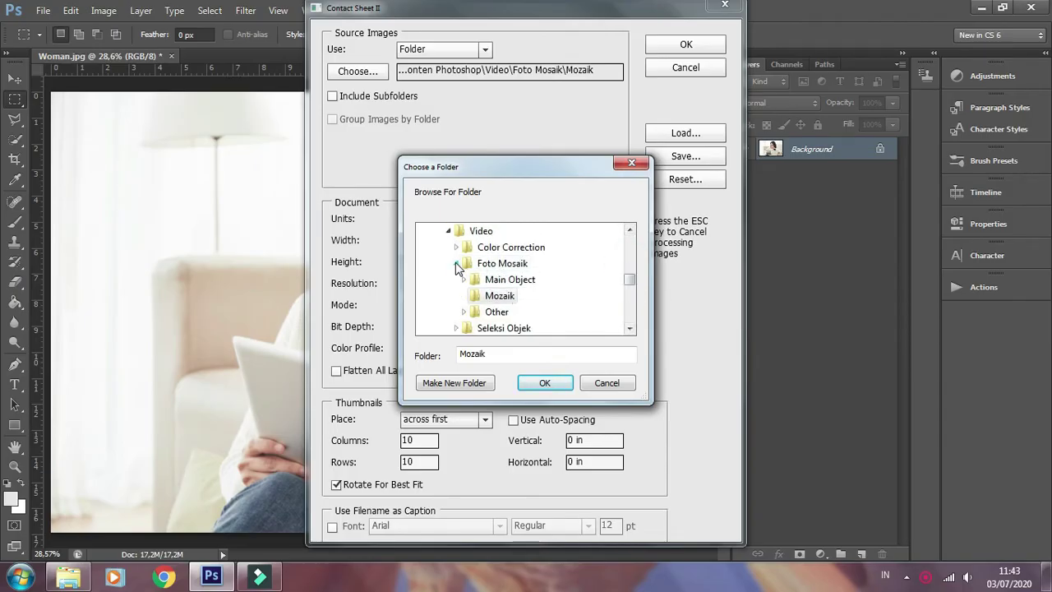
{"action": "left_click", "coordinate": [499, 264]}
{"action": "left_click", "coordinate": [500, 295]}
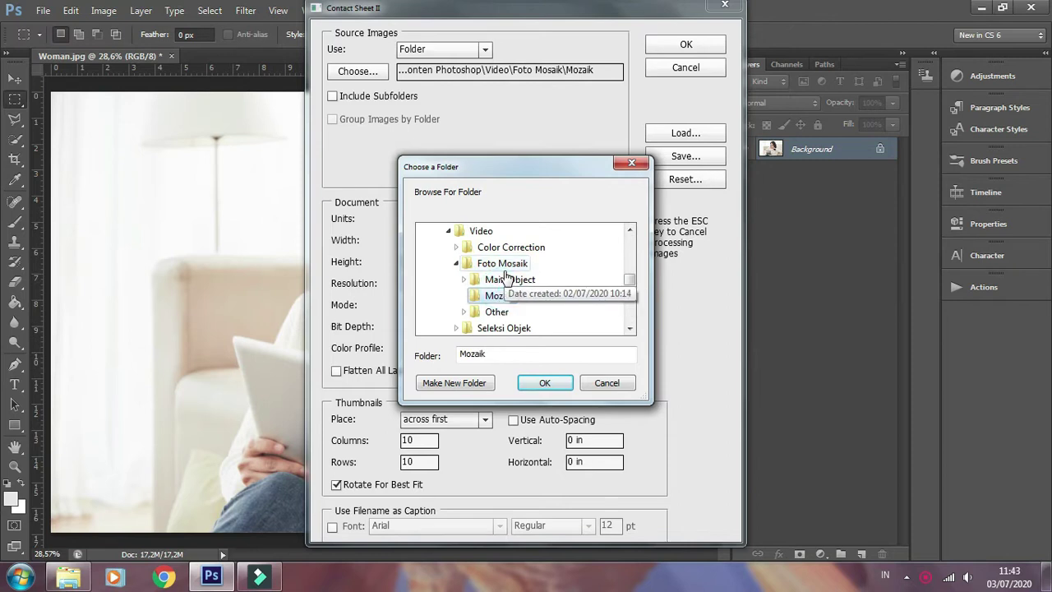
{"action": "left_click", "coordinate": [546, 384]}
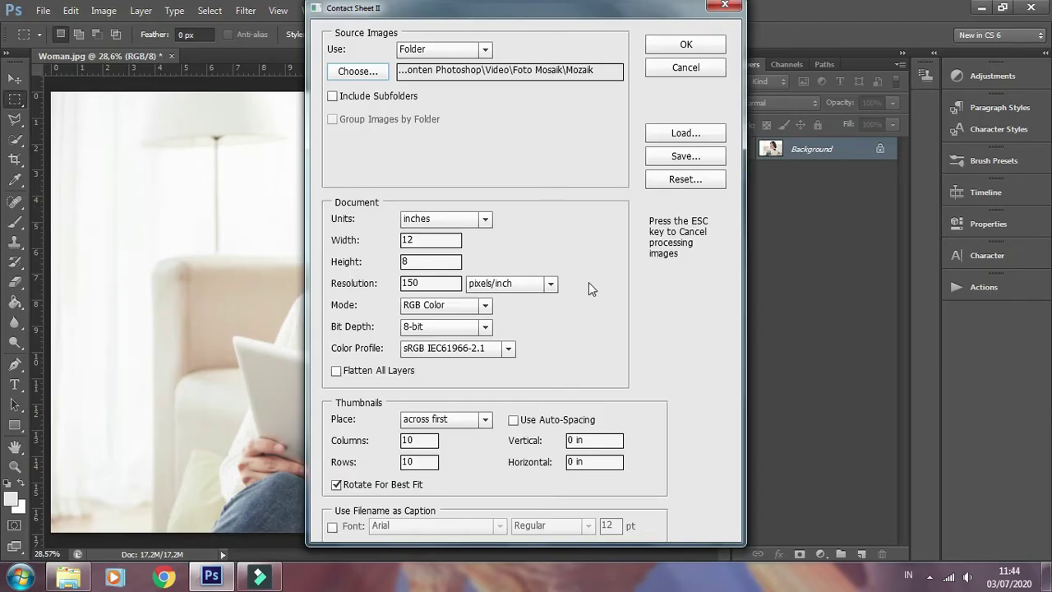
Build the 10×10 ContactSheet-001 document and fit it to the window
{"action": "left_click", "coordinate": [667, 48]}
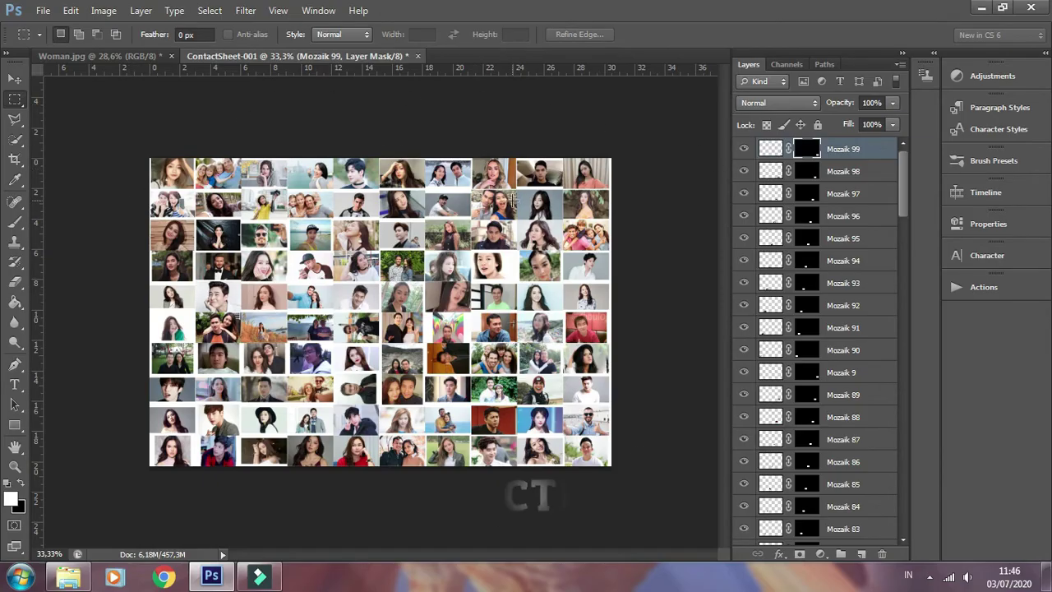
{"action": "key", "text": "ctrl+0"}
{"action": "key", "text": "ctrl+0"}
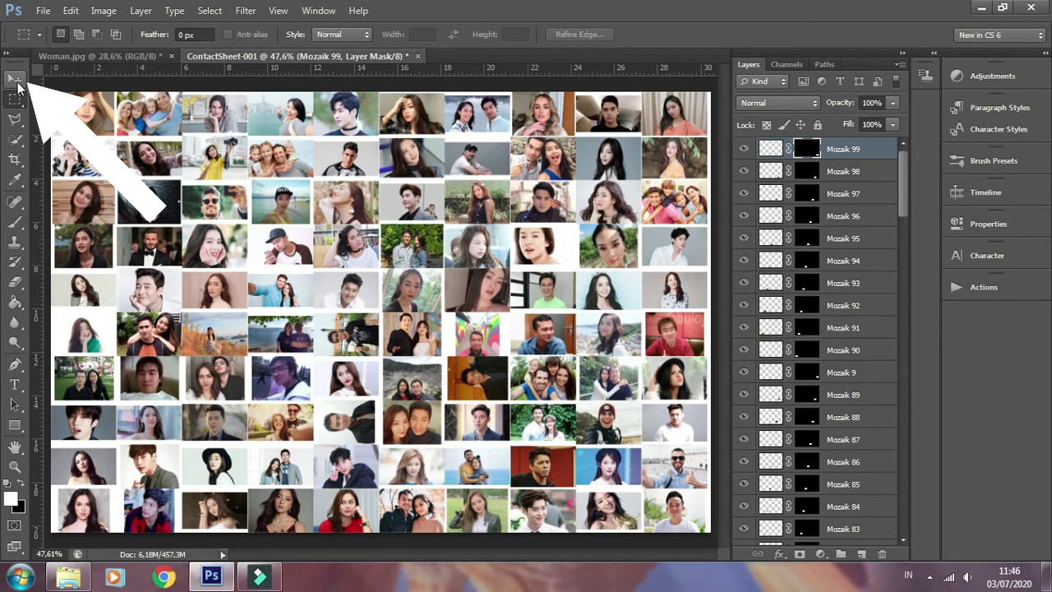
Select the Mozaik 58 photo layer, not its mask, with the Move tool
{"action": "left_click", "coordinate": [16, 80]}
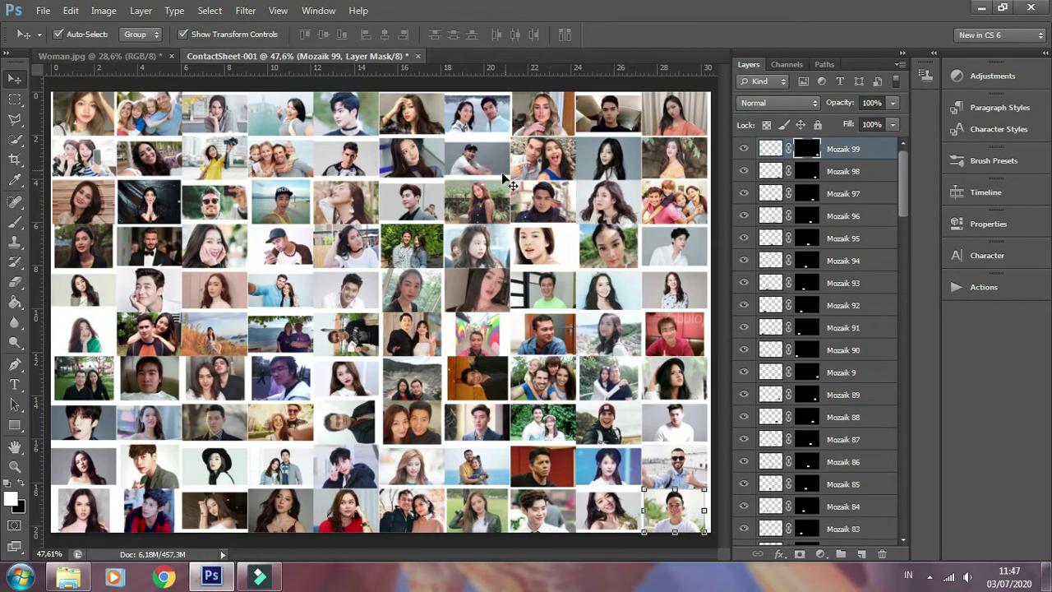
{"action": "left_click", "coordinate": [356, 345]}
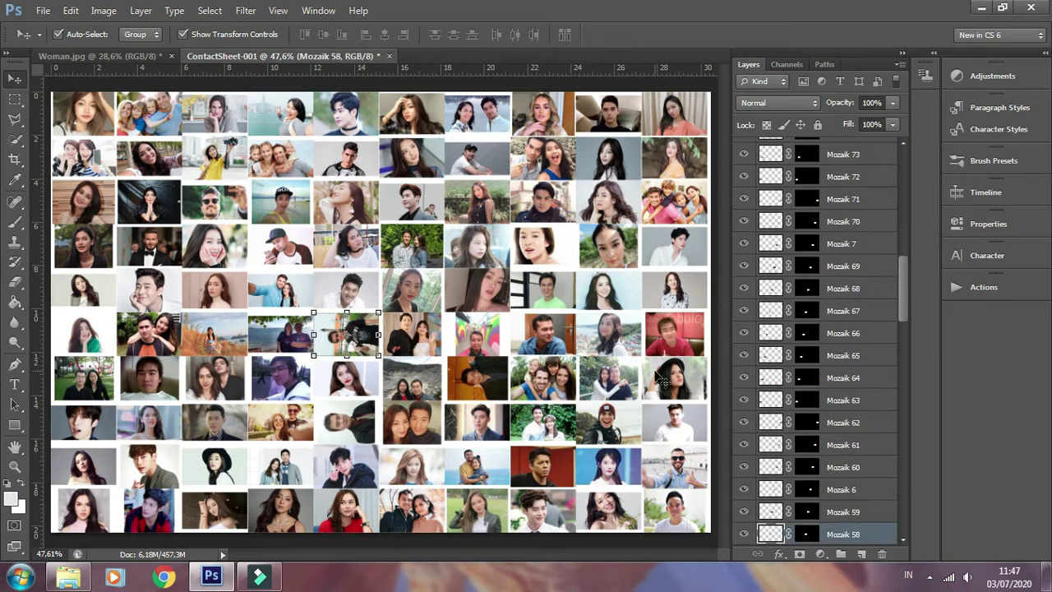
{"action": "left_click_drag", "start_coordinate": [902, 292], "coordinate": [905, 329]}
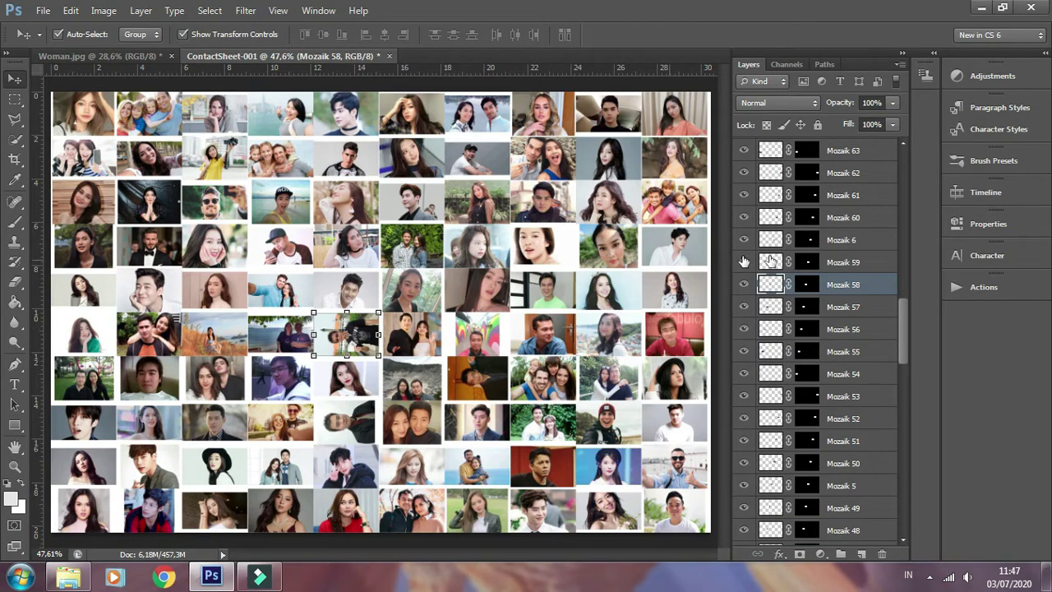
{"action": "left_click", "coordinate": [788, 284]}
Rotate Mozaik 58 upright by 90°, scale it to 160%, nudge it down, and apply
{"action": "key", "text": "ctrl+t"}
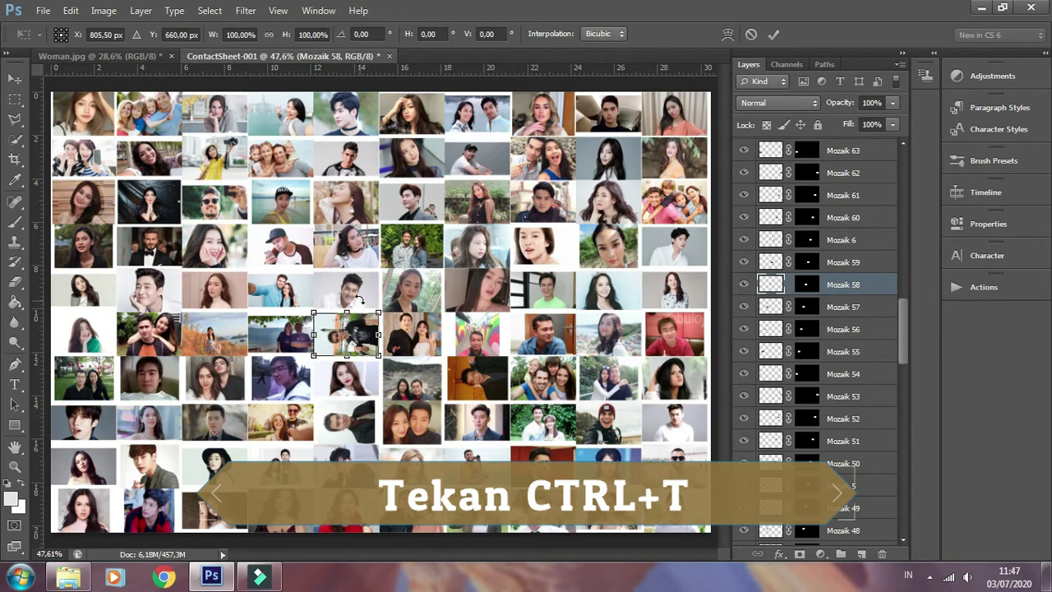
{"action": "mouse_move", "coordinate": [359, 300]}
{"action": "left_mouse_down"}
{"action": "mouse_move", "coordinate": [408, 333]}
{"action": "mouse_move", "coordinate": [411, 360]}
{"action": "left_mouse_up"}
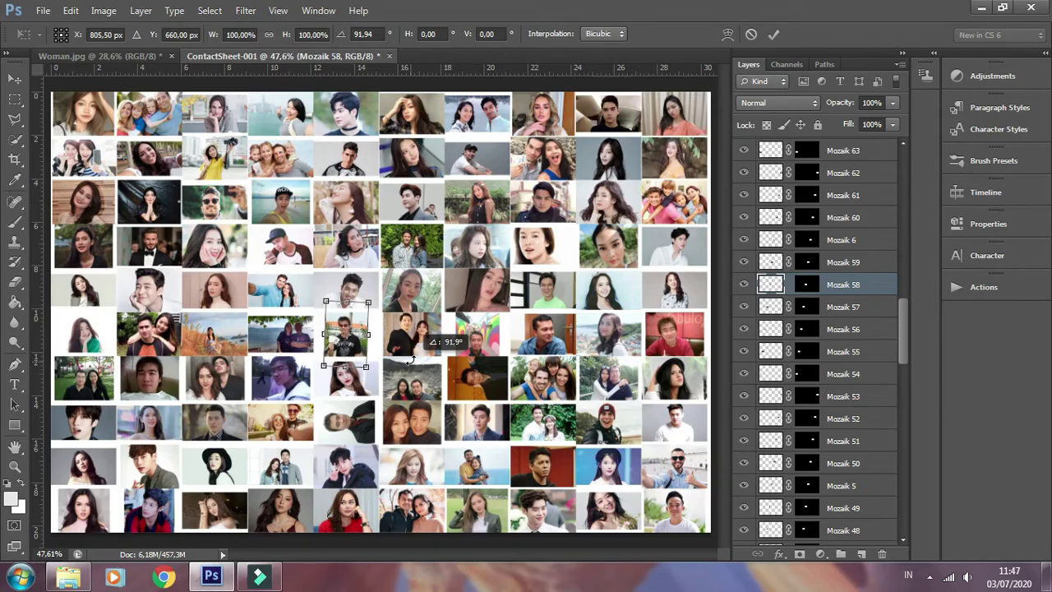
{"action": "left_click_drag", "start_coordinate": [409, 360], "coordinate": [408, 359]}
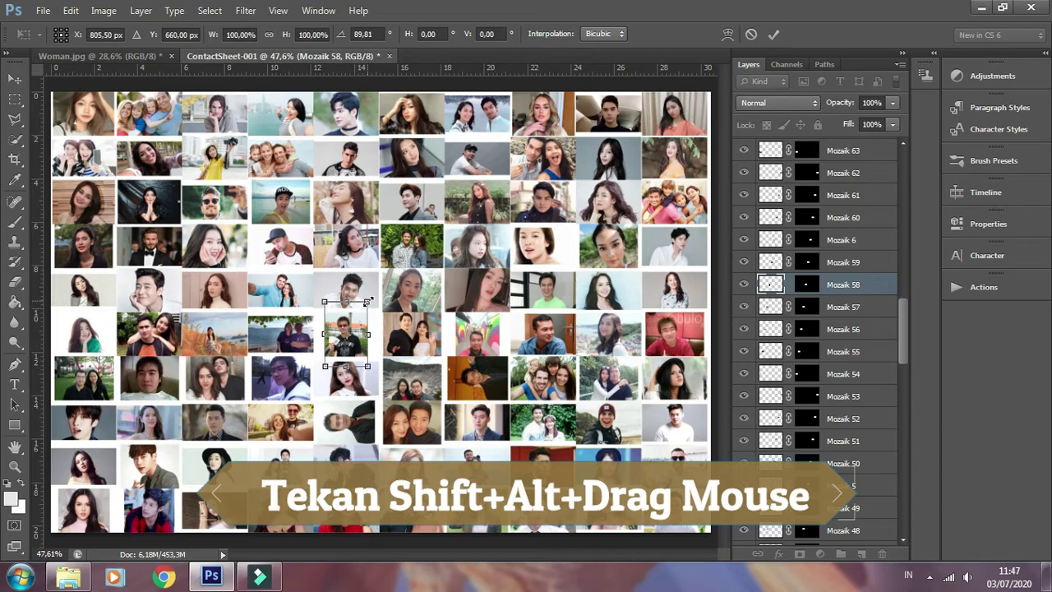
{"action": "left_click_drag", "start_coordinate": [368, 302], "coordinate": [383, 287]}
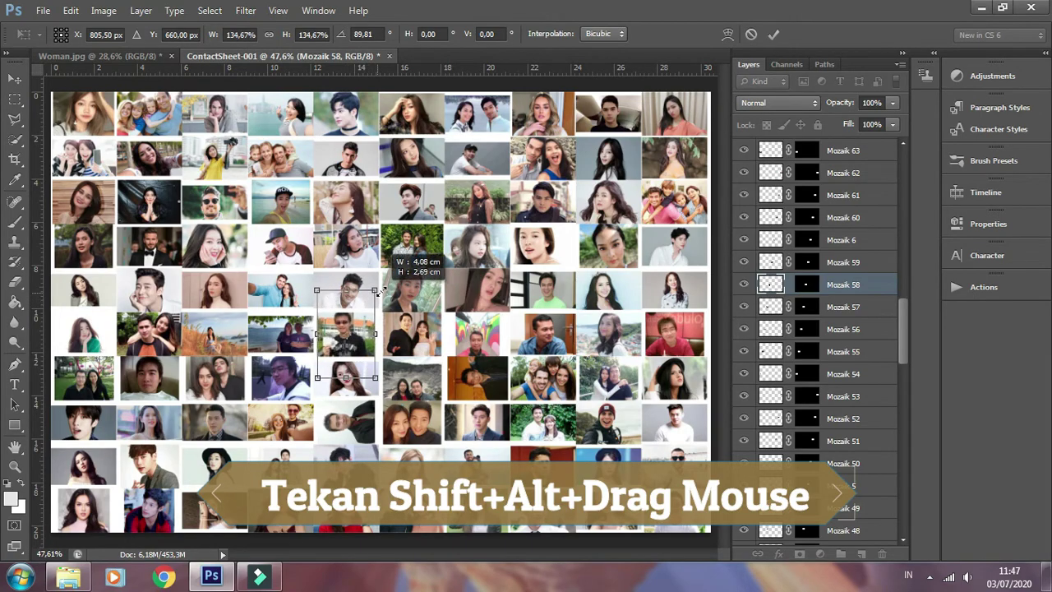
{"action": "left_click_drag", "start_coordinate": [383, 287], "coordinate": [389, 286]}
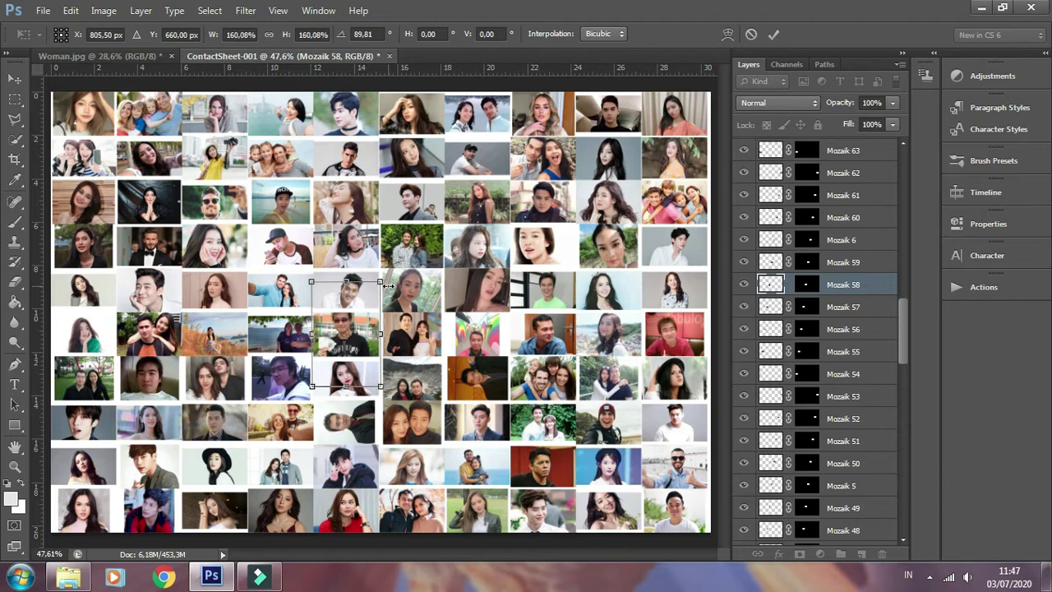
{"action": "key", "text": "Down"}
{"action": "key", "text": "Down"}
{"action": "key", "text": "Down"}
{"action": "key", "text": "Down"}
{"action": "key", "text": "Down"}
{"action": "key", "text": "Down"}
{"action": "key", "text": "Down"}
{"action": "key", "text": "Down"}
{"action": "key", "text": "Down"}
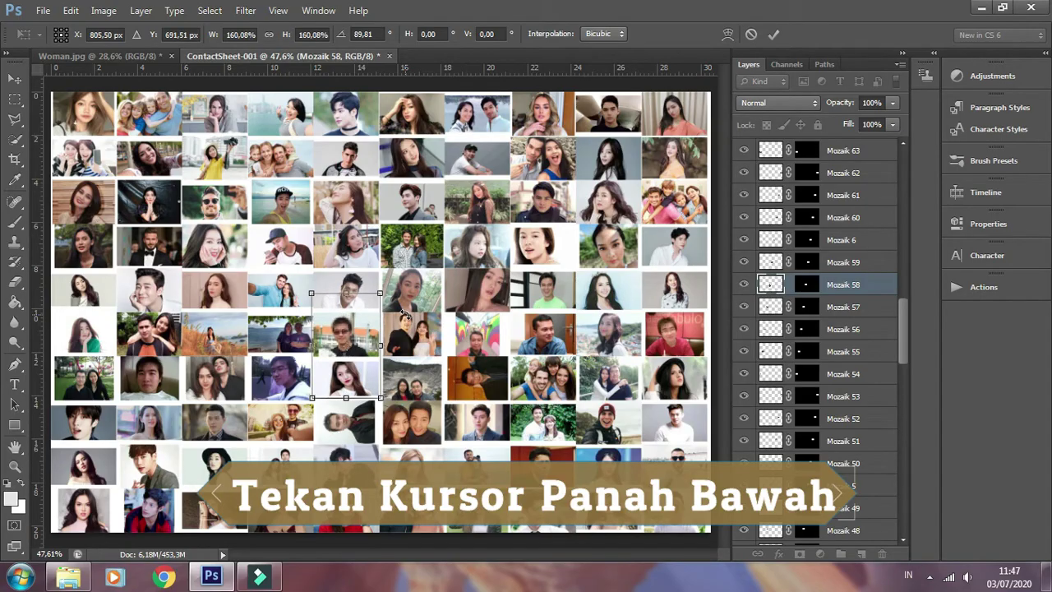
{"action": "key", "text": "Return"}
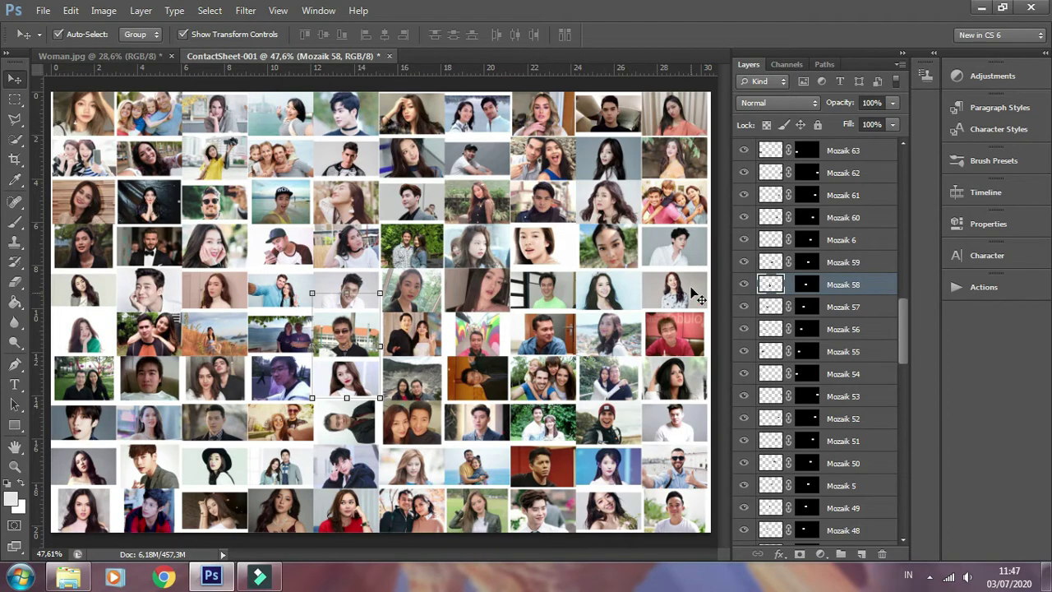
Unlink Mozaik 16 from its mask and begin enlarging it with Free Transform
{"action": "left_click", "coordinate": [612, 120]}
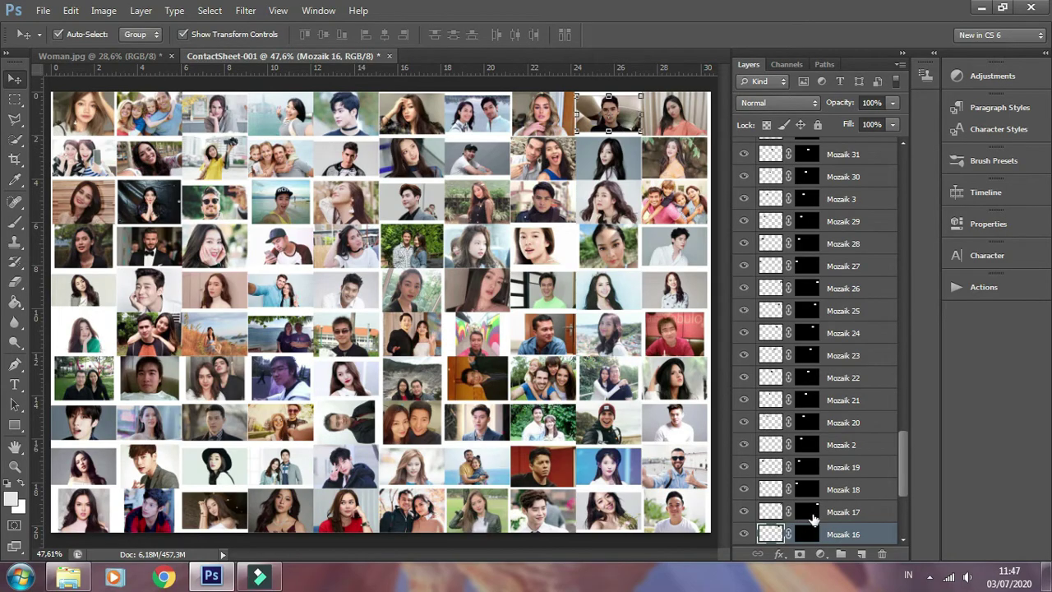
{"action": "left_click", "coordinate": [789, 533]}
{"action": "key", "text": "ctrl+t"}
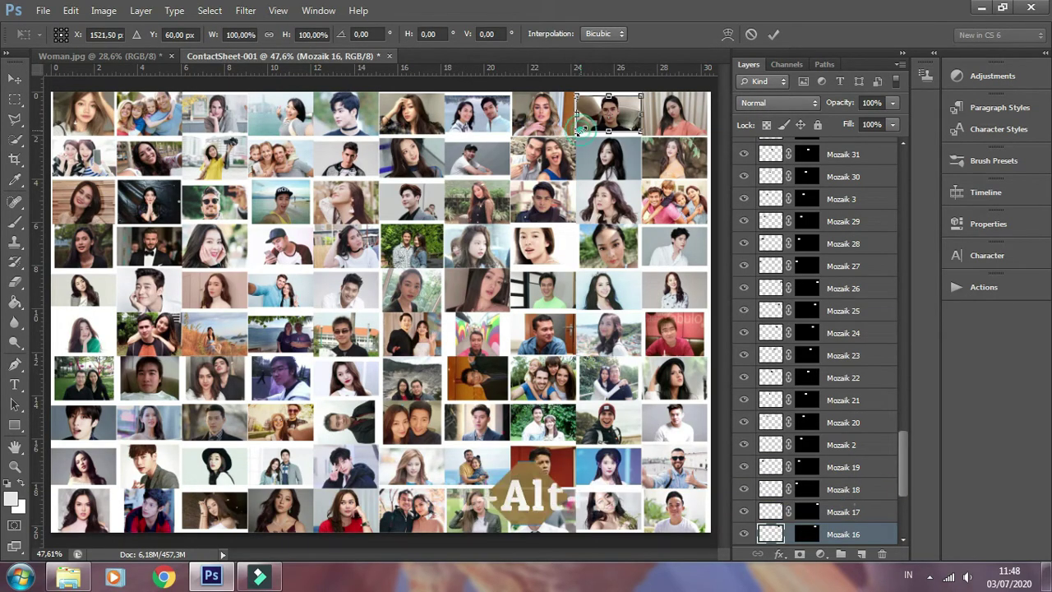
{"action": "left_click_drag", "start_coordinate": [577, 132], "coordinate": [573, 136]}
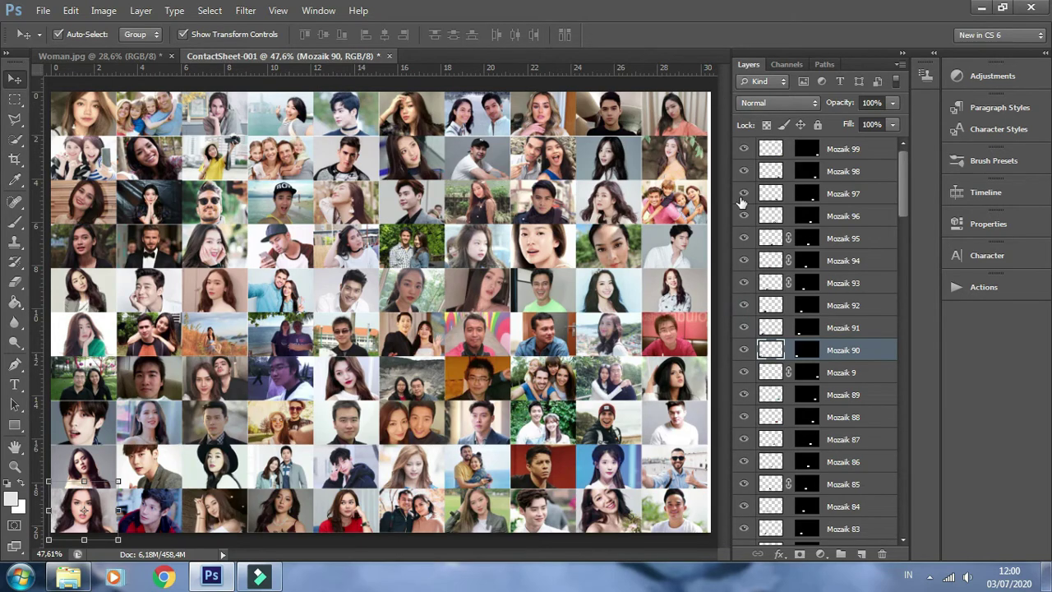
Marquee-select the photo grid, crop ContactSheet-001 to it, and deselect
{"action": "left_click", "coordinate": [15, 99]}
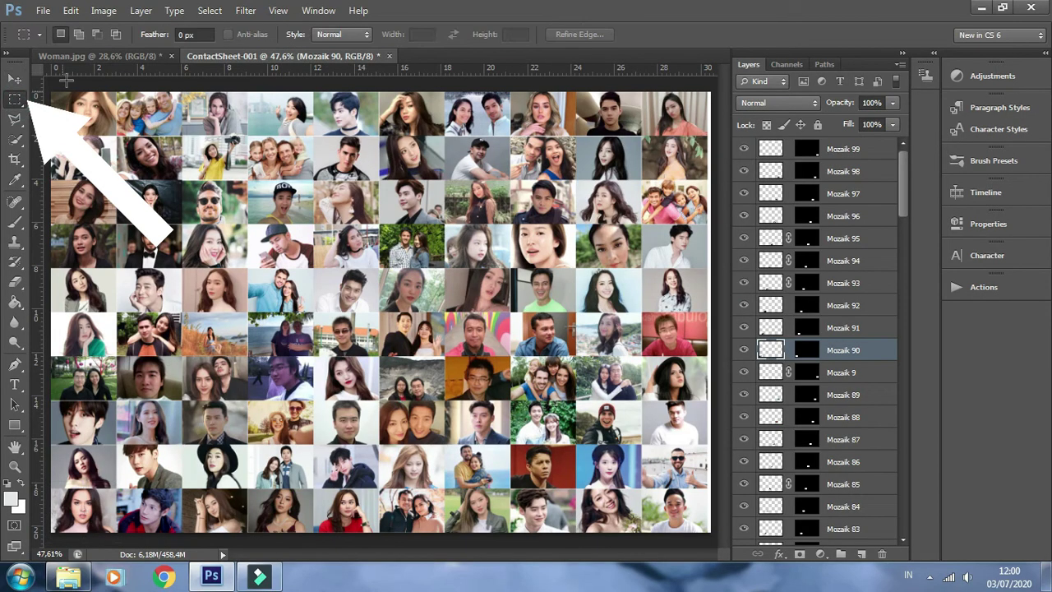
{"action": "mouse_move", "coordinate": [50, 88]}
{"action": "left_mouse_down"}
{"action": "mouse_move", "coordinate": [636, 448]}
{"action": "mouse_move", "coordinate": [707, 536]}
{"action": "left_mouse_up"}
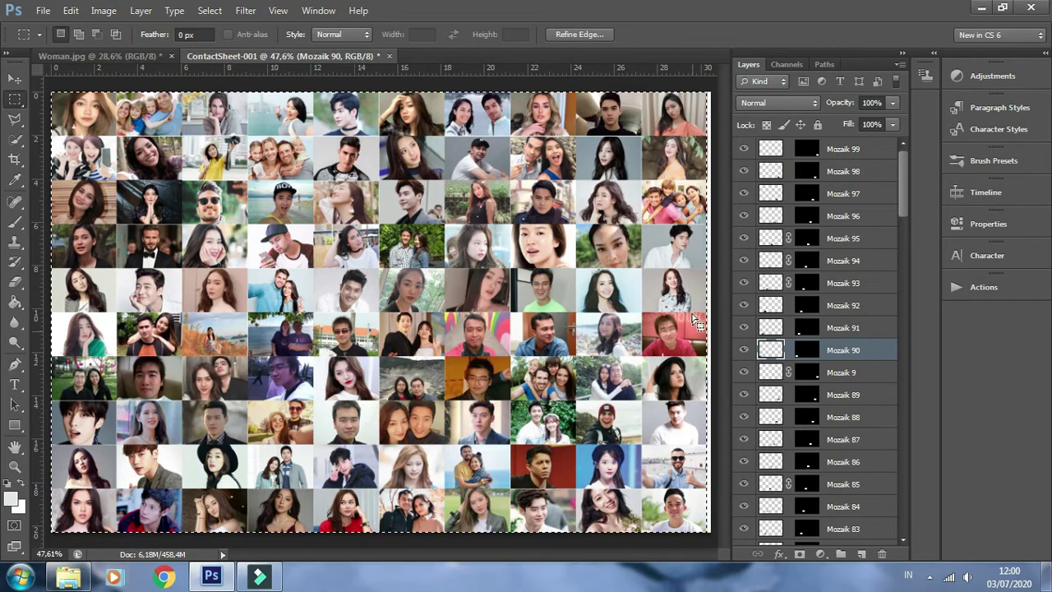
{"action": "left_click", "coordinate": [71, 11]}
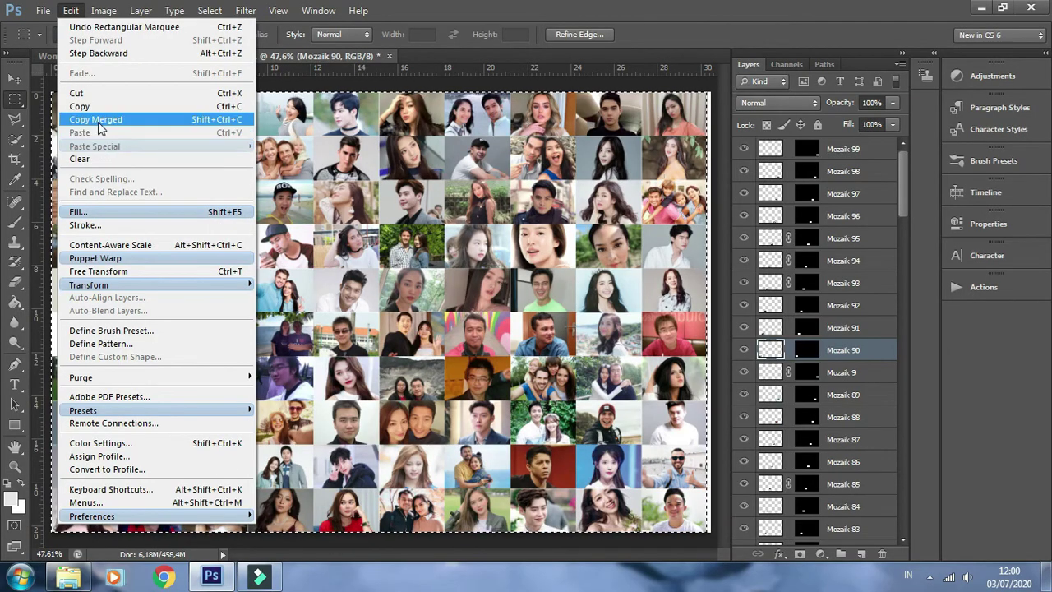
{"action": "left_click", "coordinate": [103, 10]}
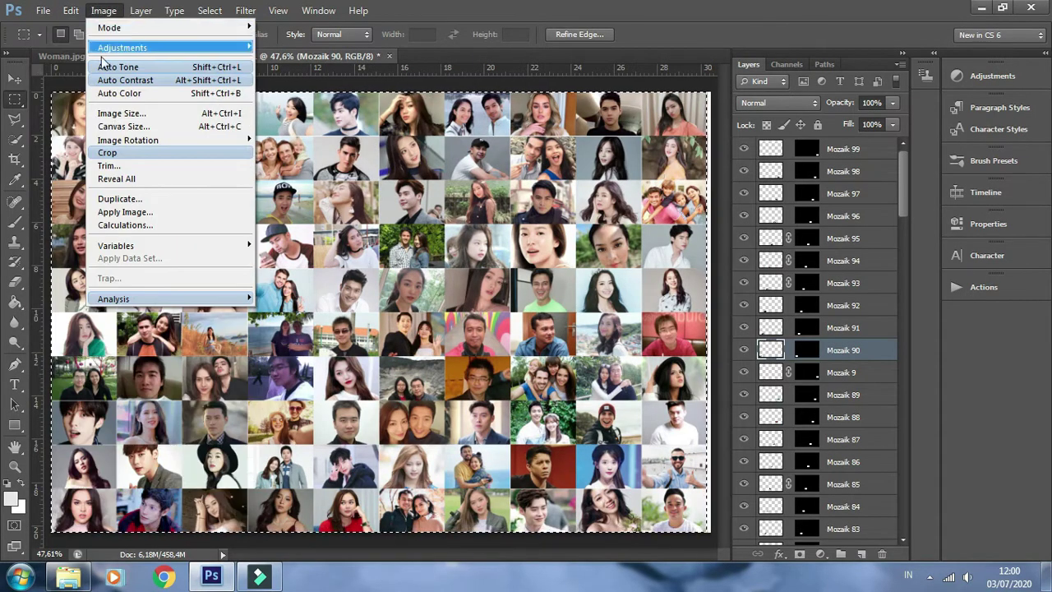
{"action": "left_click", "coordinate": [115, 156]}
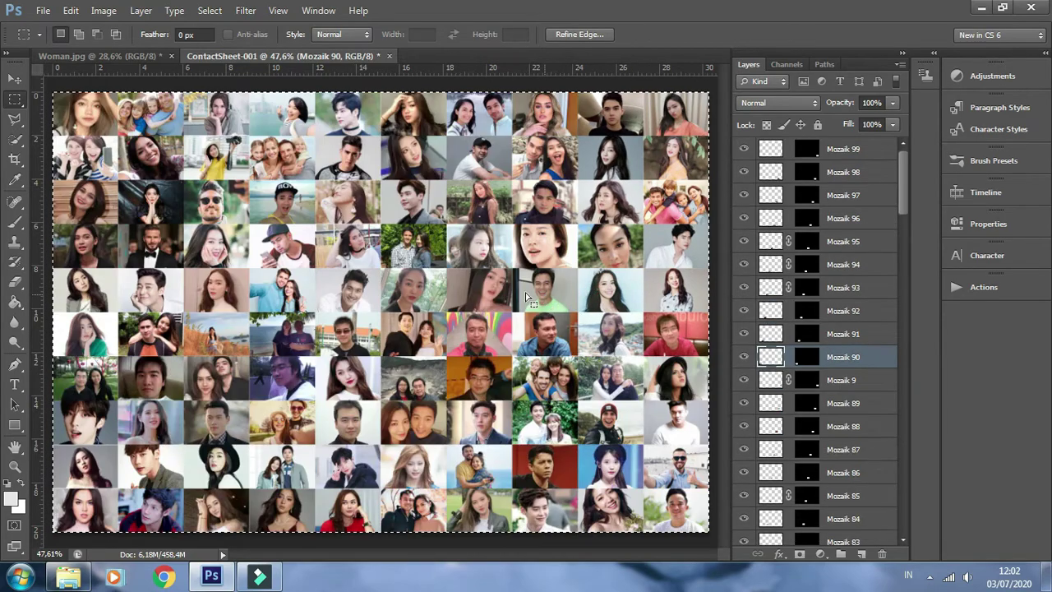
{"action": "key", "text": "ctrl+d"}
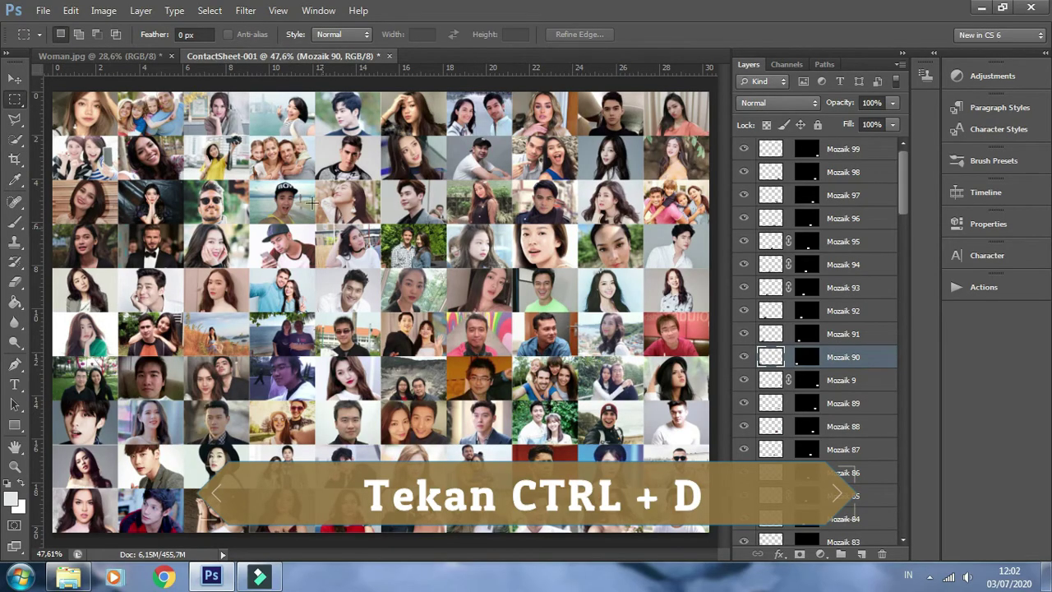
Define the cropped contact sheet as a pattern named 'Mosaik'
{"action": "left_click", "coordinate": [73, 11]}
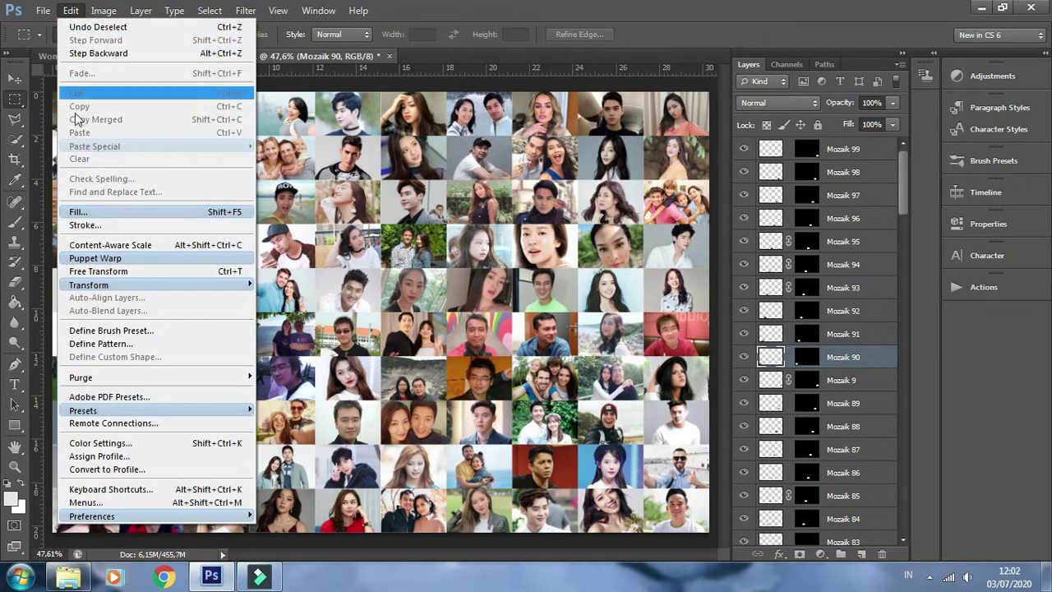
{"action": "left_click", "coordinate": [114, 345]}
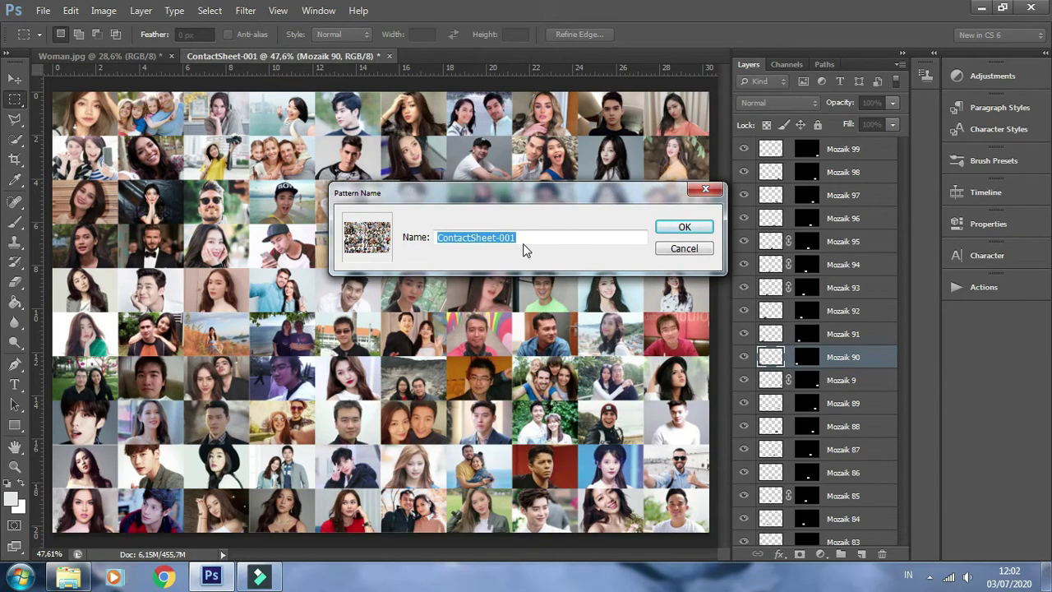
{"action": "type", "text": "Mosaik"}
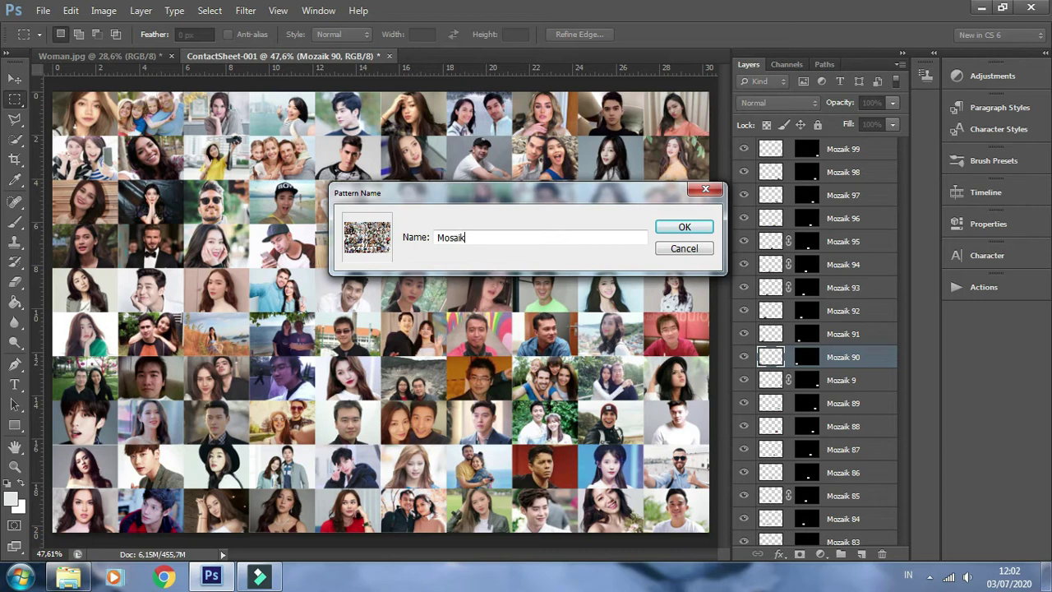
{"action": "left_click", "coordinate": [685, 228]}
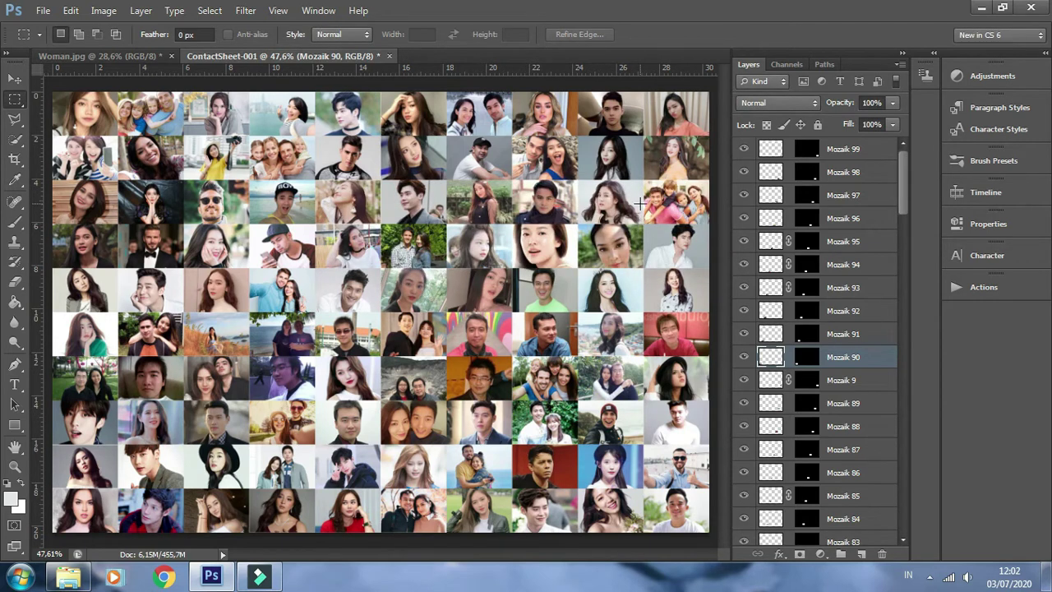
Add a Pattern fill layer over the Woman.jpg photo
{"action": "left_click", "coordinate": [128, 56]}
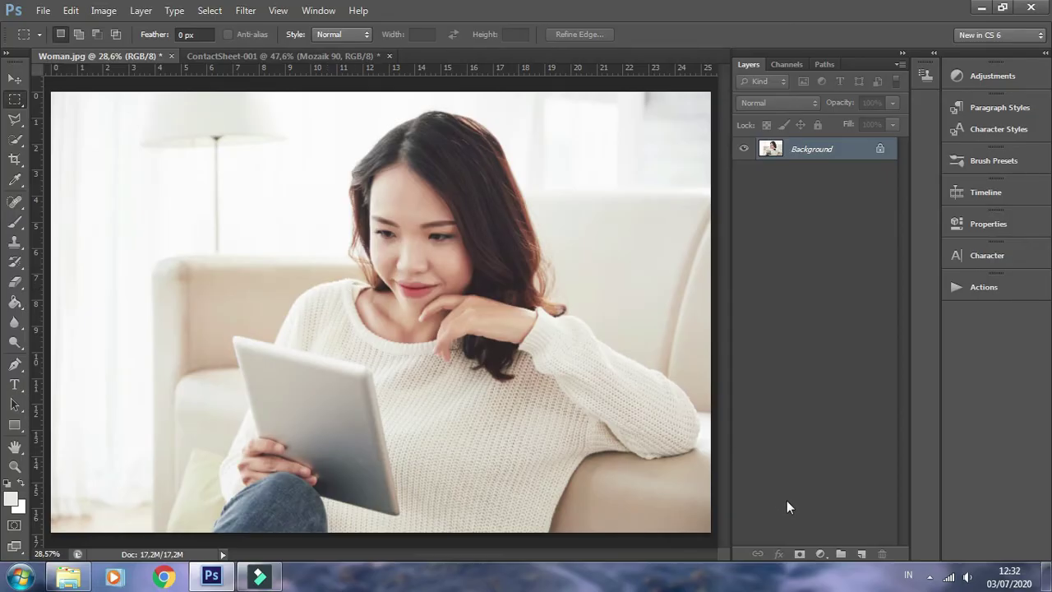
{"action": "left_click", "coordinate": [820, 554]}
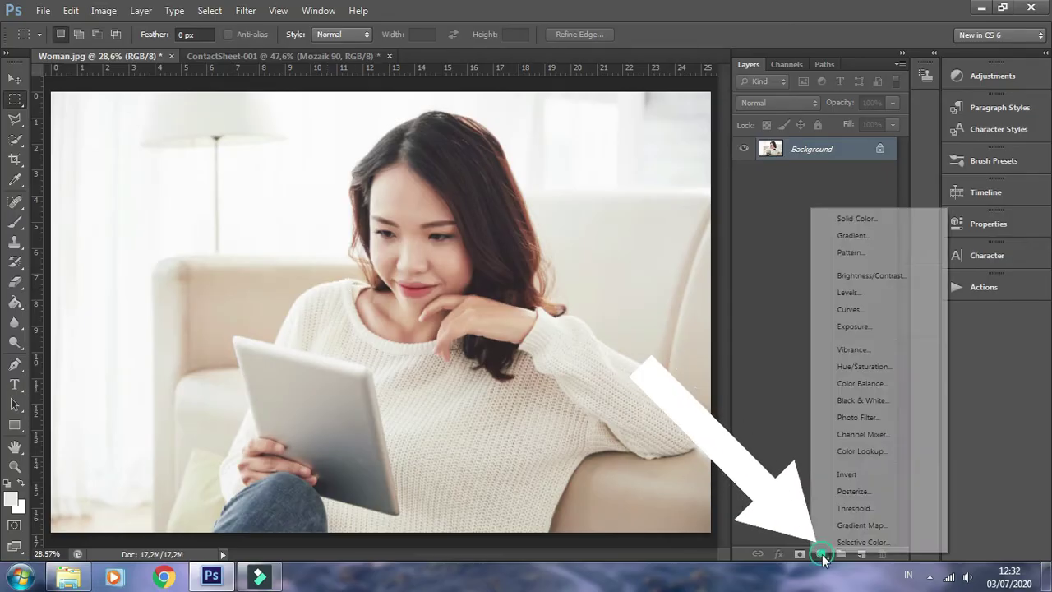
{"action": "left_click", "coordinate": [869, 257]}
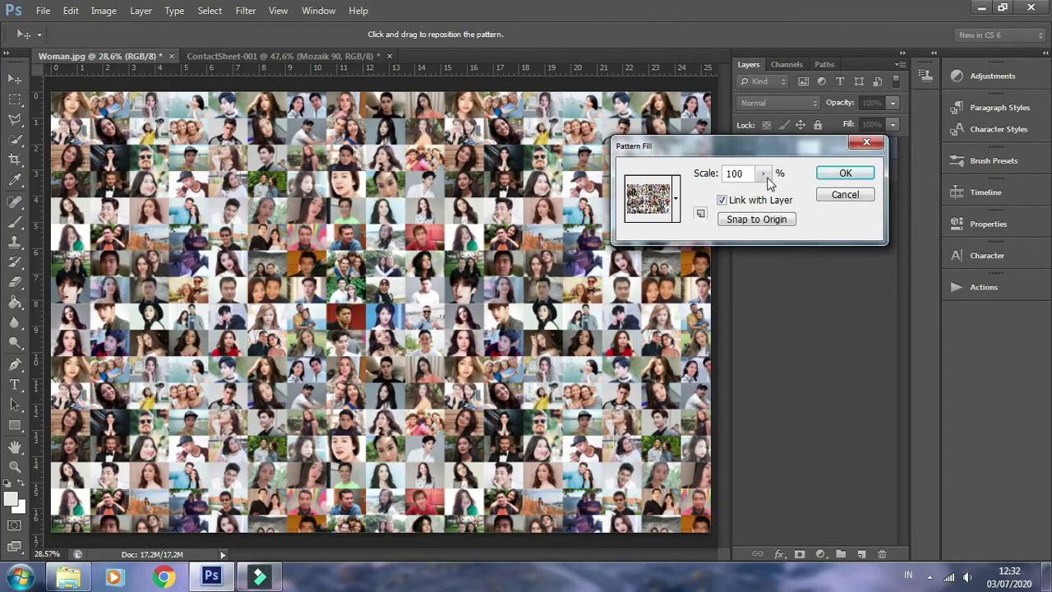
Set the Mosaik pattern fill's scale to 30% and confirm
{"action": "left_click", "coordinate": [712, 173]}
{"action": "type", "text": "40"}
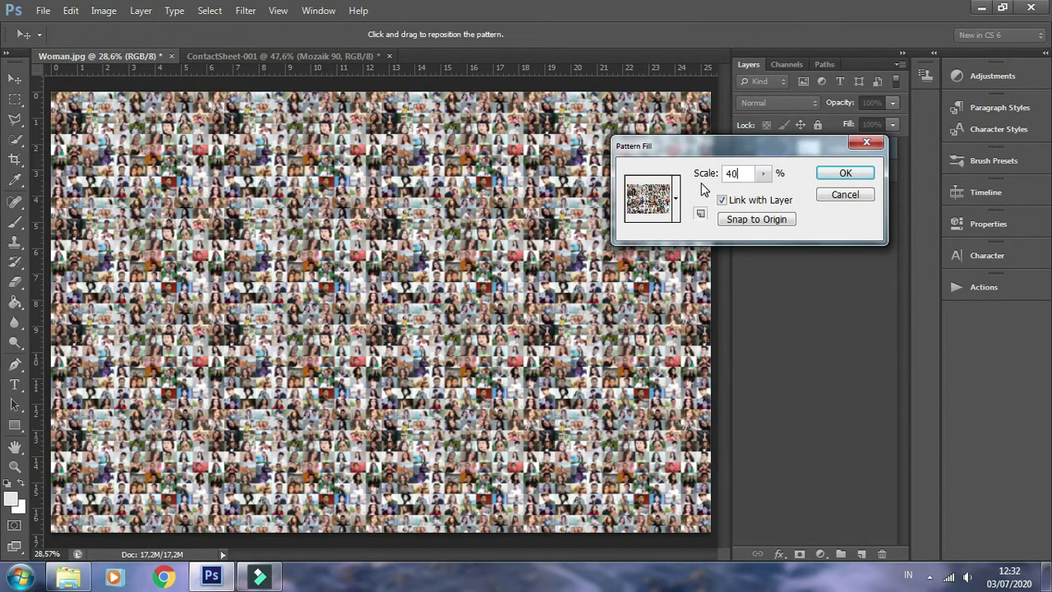
{"action": "left_click", "coordinate": [741, 174]}
{"action": "left_click", "coordinate": [707, 174]}
{"action": "type", "text": "30"}
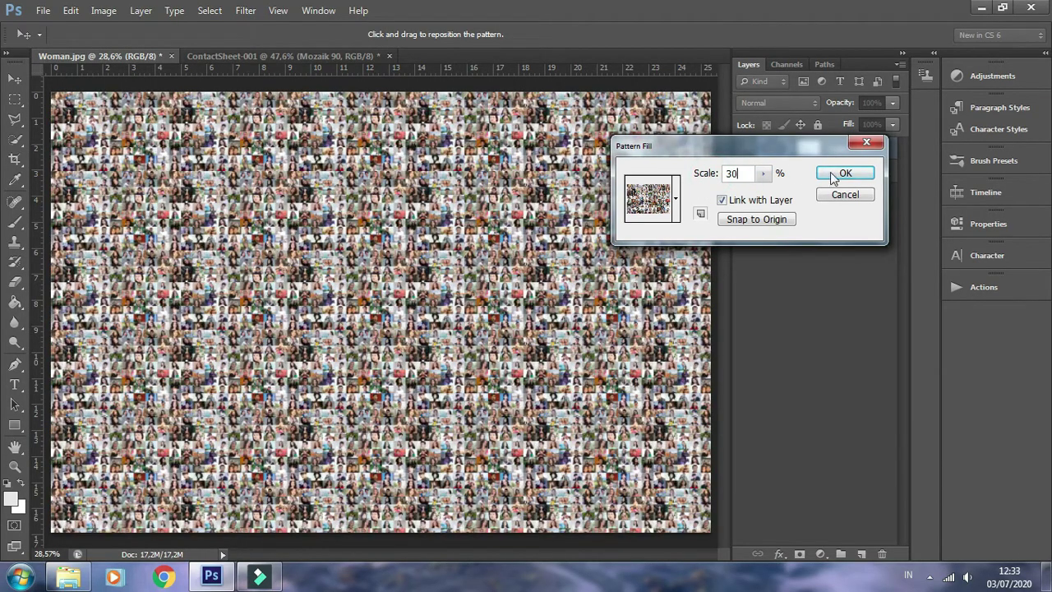
{"action": "left_click", "coordinate": [835, 175]}
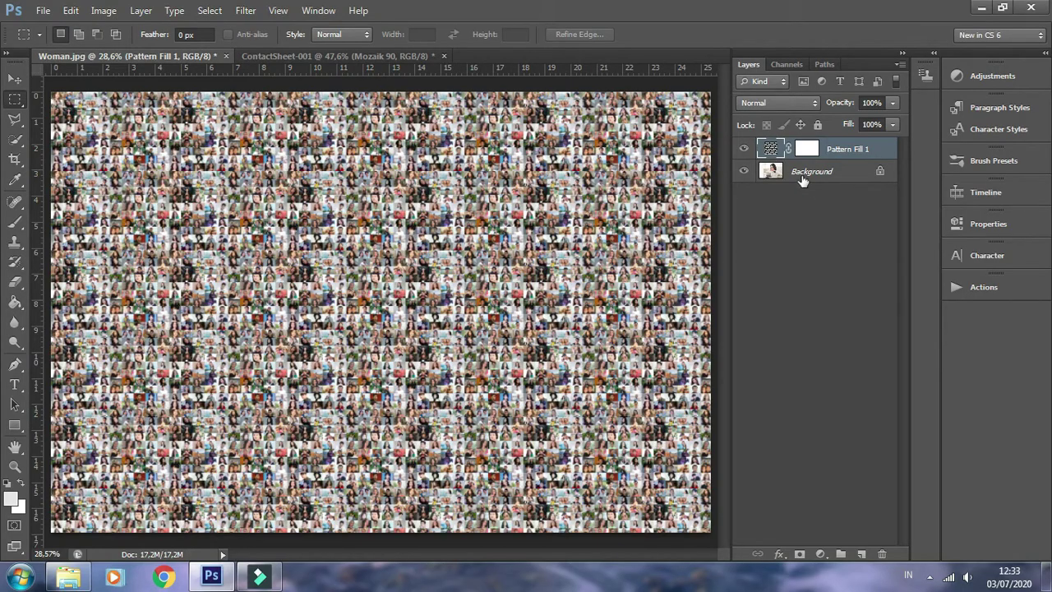
Set the Pattern Fill to Overlay and convert the Background into smart-object Layer 2
{"action": "left_click", "coordinate": [803, 101]}
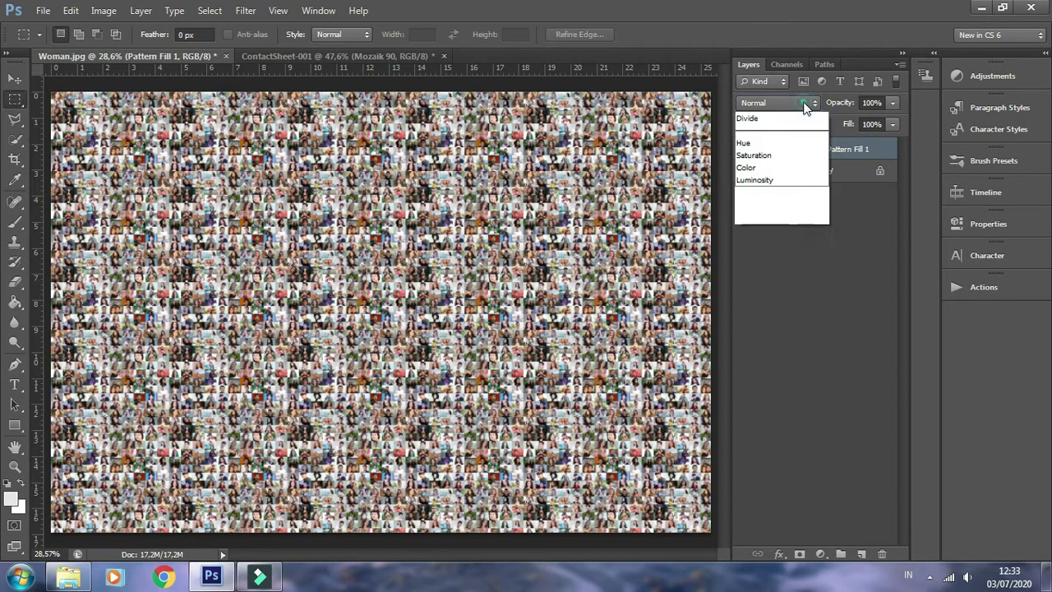
{"action": "left_click", "coordinate": [773, 306]}
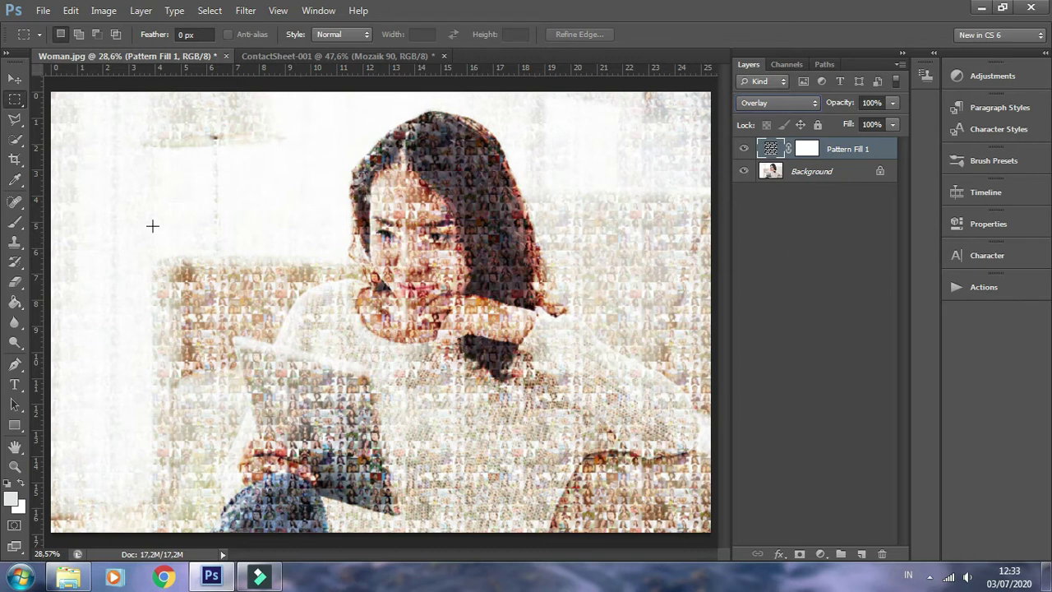
{"action": "left_click", "coordinate": [810, 171]}
{"action": "left_click", "coordinate": [901, 65]}
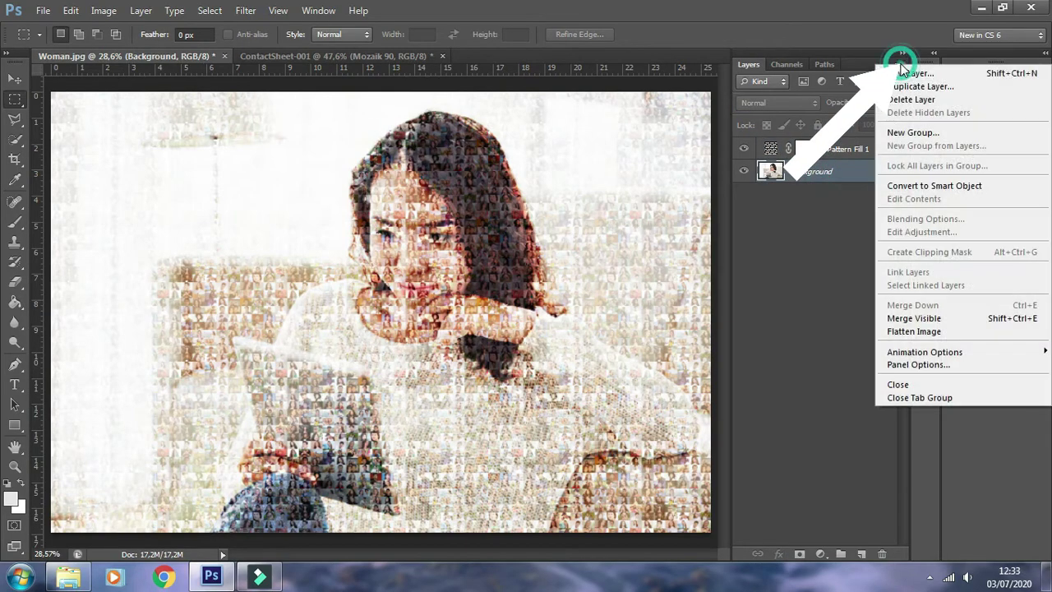
{"action": "left_click", "coordinate": [912, 186]}
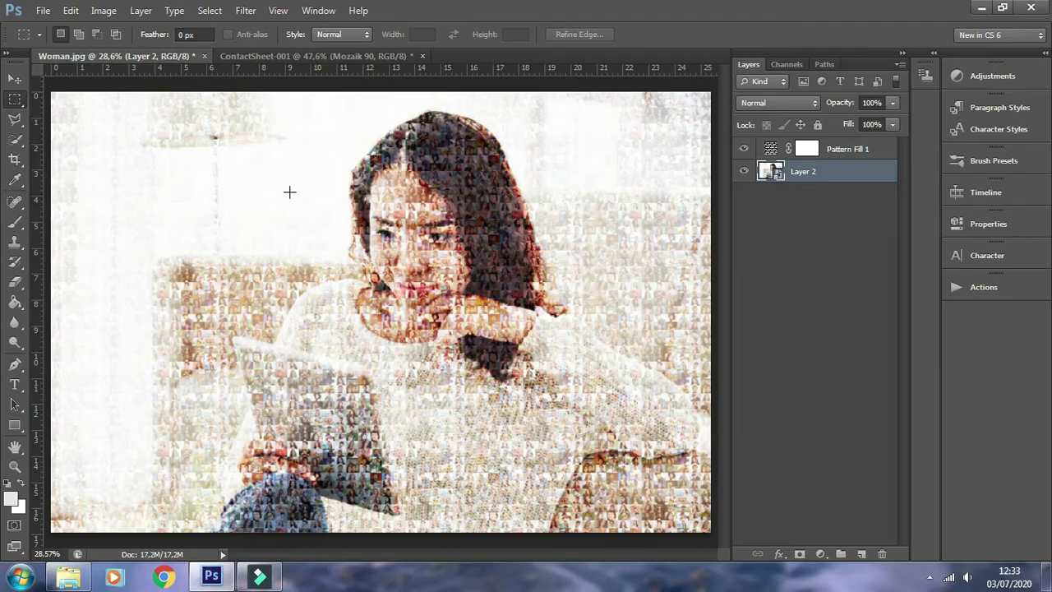
{"action": "left_click", "coordinate": [103, 10]}
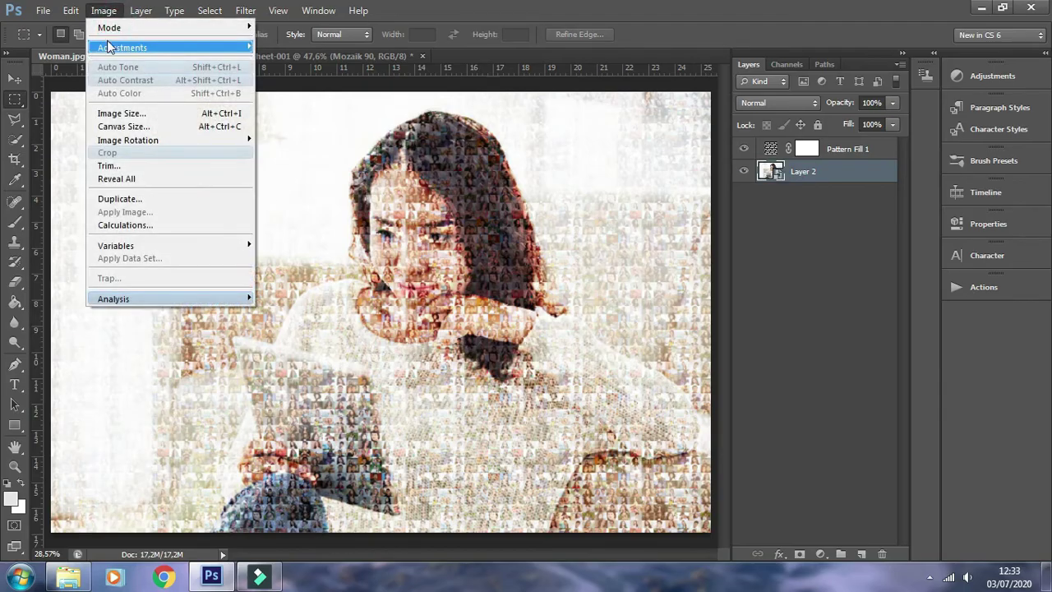
Apply Shadows/Highlights to Layer 2 with shadows amount 30% and highlights amount 20%
{"action": "mouse_move", "coordinate": [121, 47]}
{"action": "left_click", "coordinate": [341, 275]}
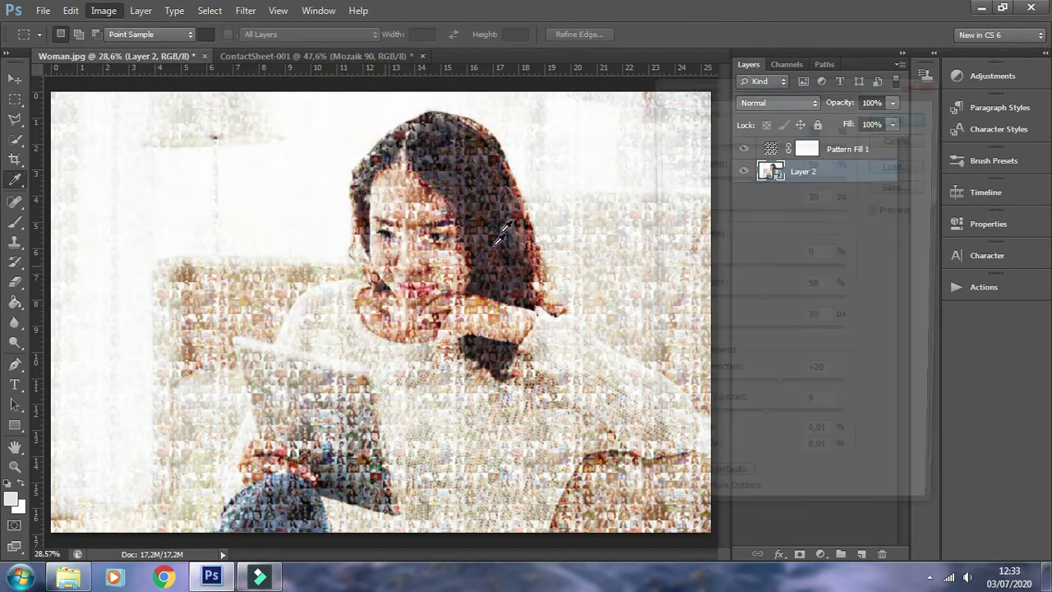
{"action": "left_click_drag", "start_coordinate": [735, 144], "coordinate": [740, 148]}
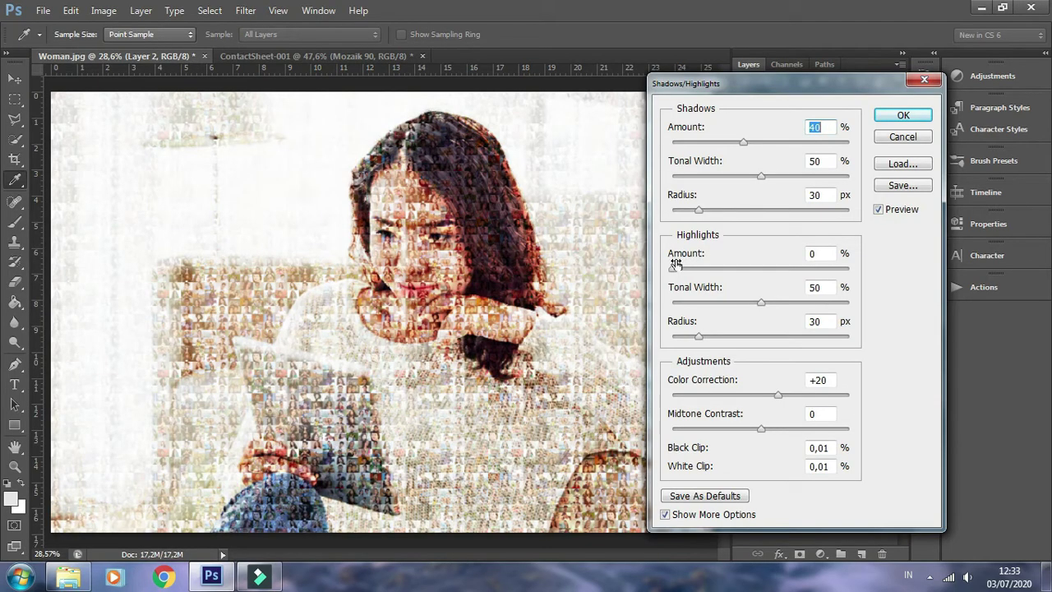
{"action": "left_click_drag", "start_coordinate": [673, 269], "coordinate": [704, 271]}
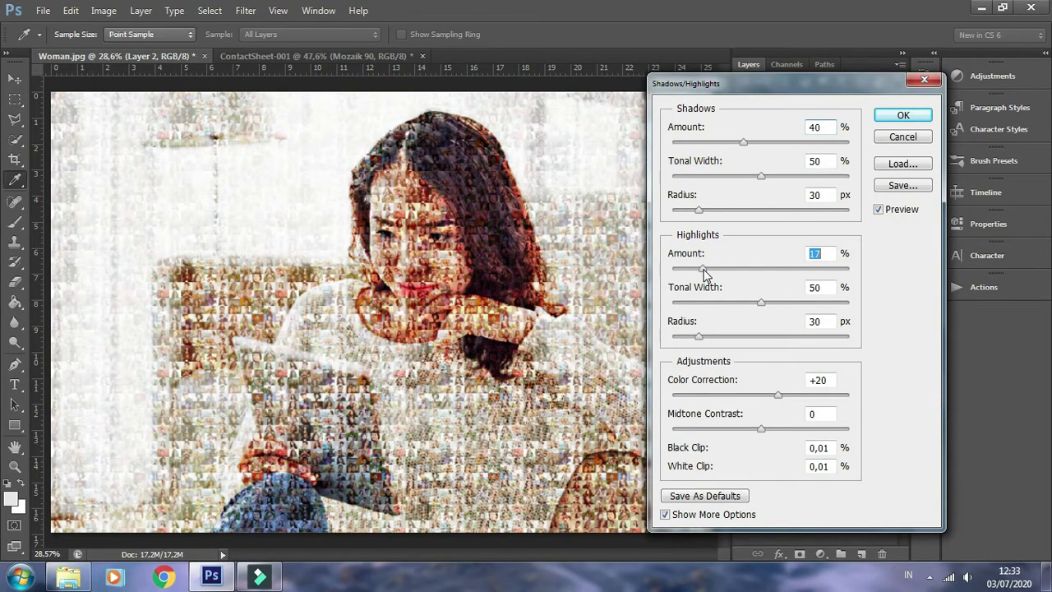
{"action": "left_click_drag", "start_coordinate": [711, 271], "coordinate": [707, 271]}
{"action": "left_click_drag", "start_coordinate": [743, 143], "coordinate": [726, 148]}
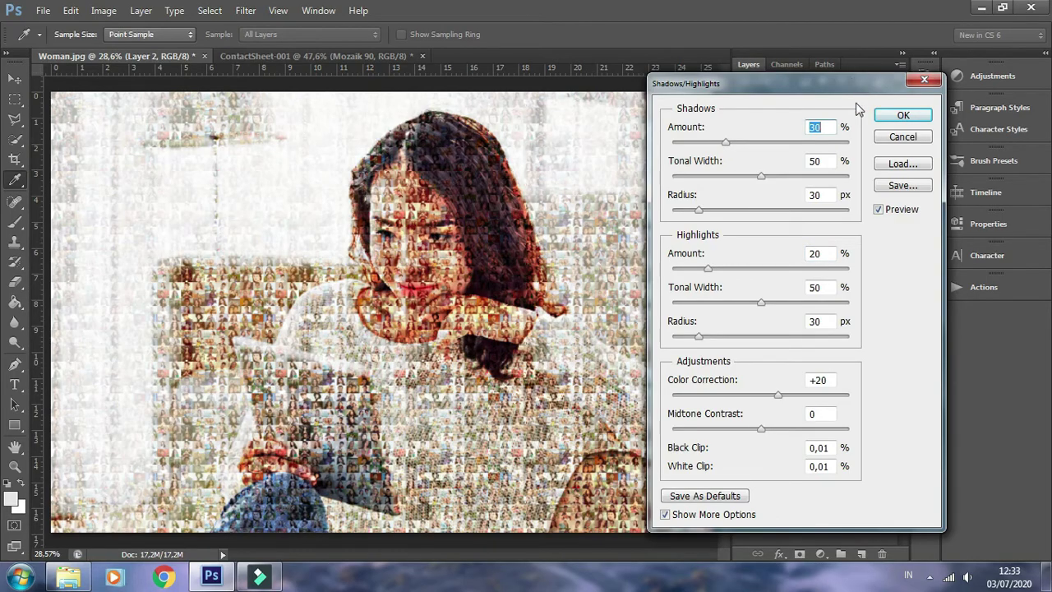
{"action": "left_click", "coordinate": [898, 118]}
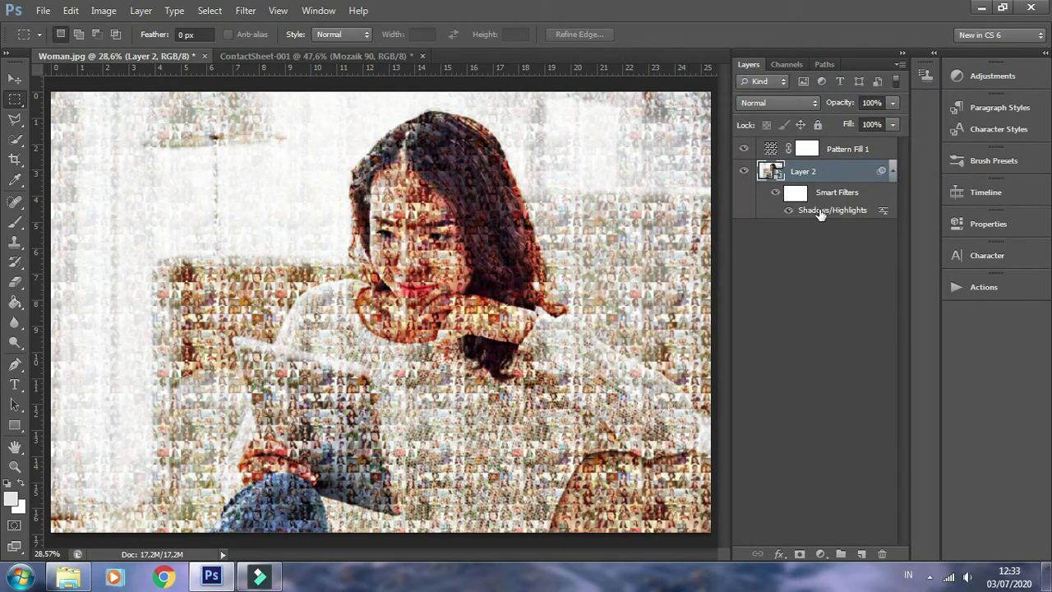
Set the Shadows/Highlights smart filter blending to Darken mode at 60% opacity
{"action": "double_click", "coordinate": [881, 212]}
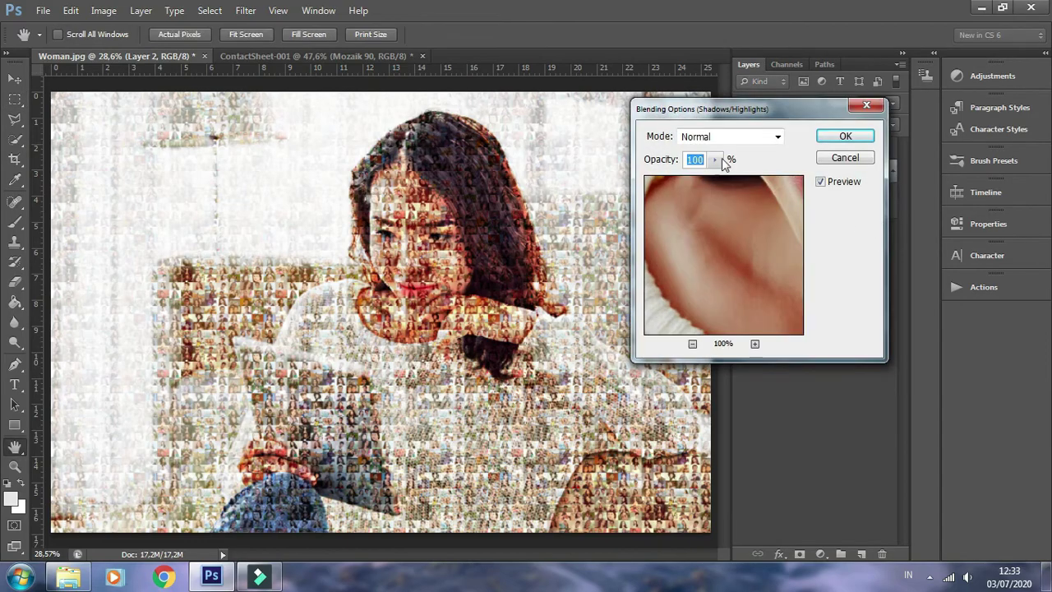
{"action": "left_click", "coordinate": [715, 159]}
{"action": "left_click_drag", "start_coordinate": [720, 178], "coordinate": [697, 177]}
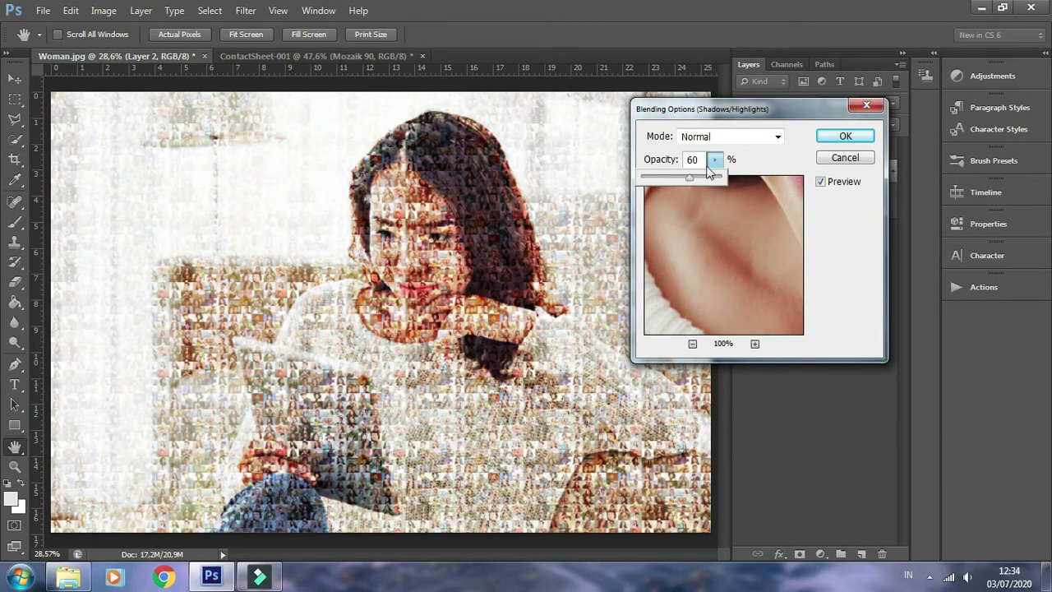
{"action": "left_click", "coordinate": [781, 158]}
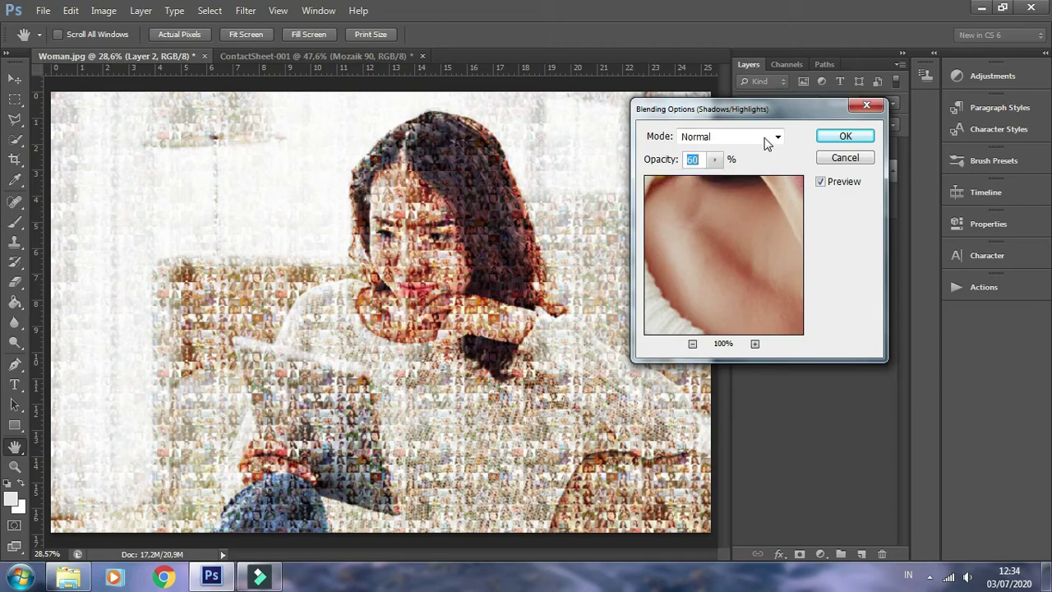
{"action": "left_click", "coordinate": [764, 141]}
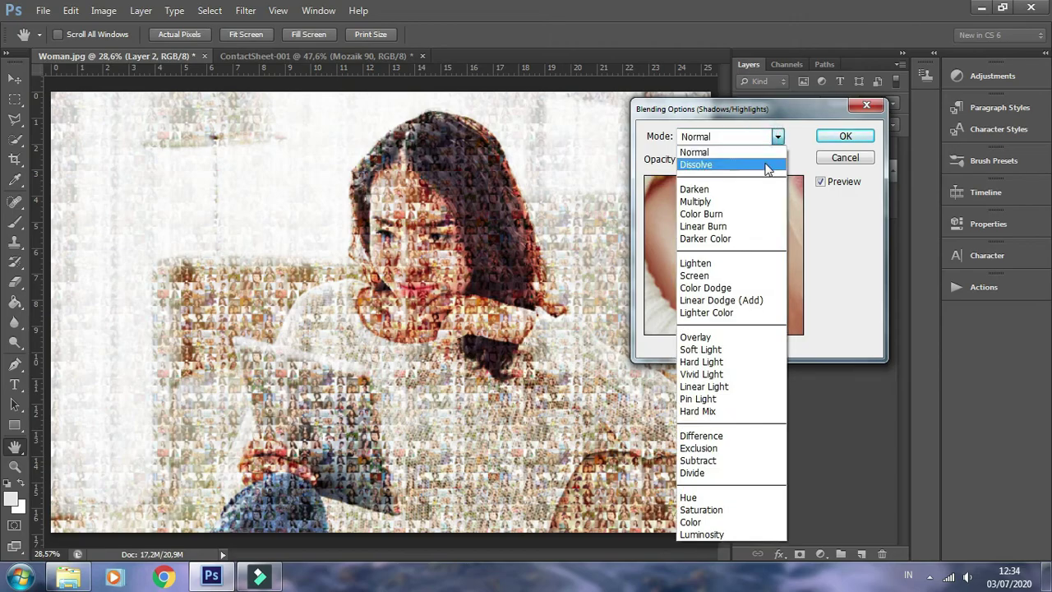
{"action": "left_click", "coordinate": [766, 165]}
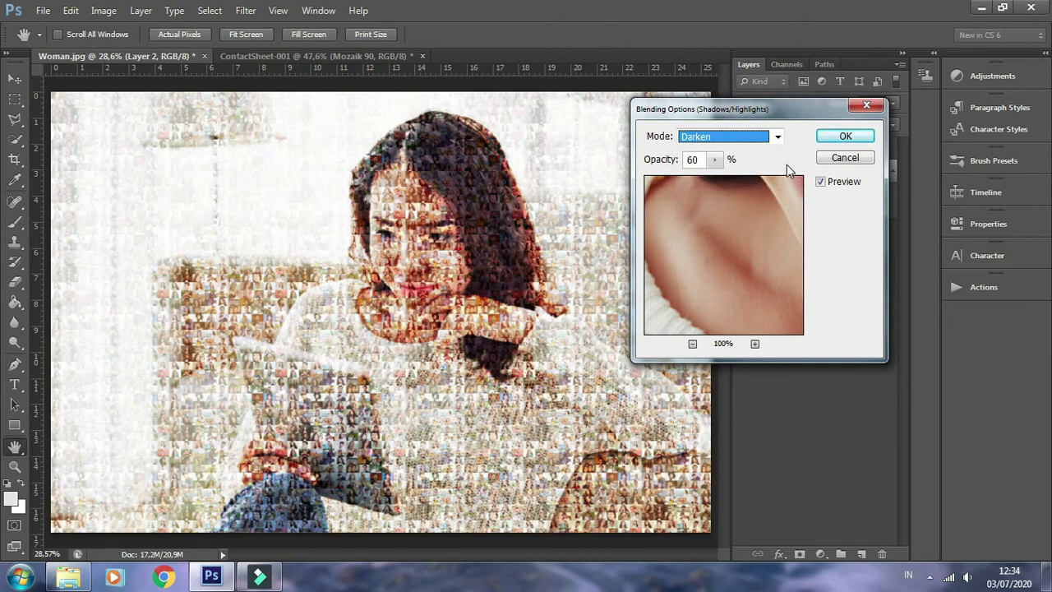
{"action": "left_click", "coordinate": [845, 139]}
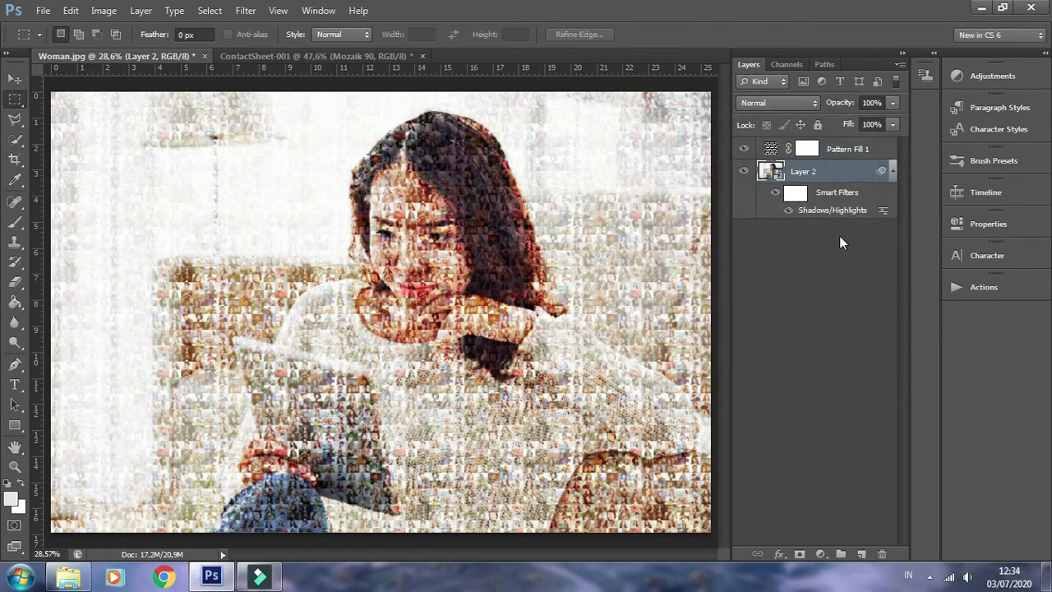